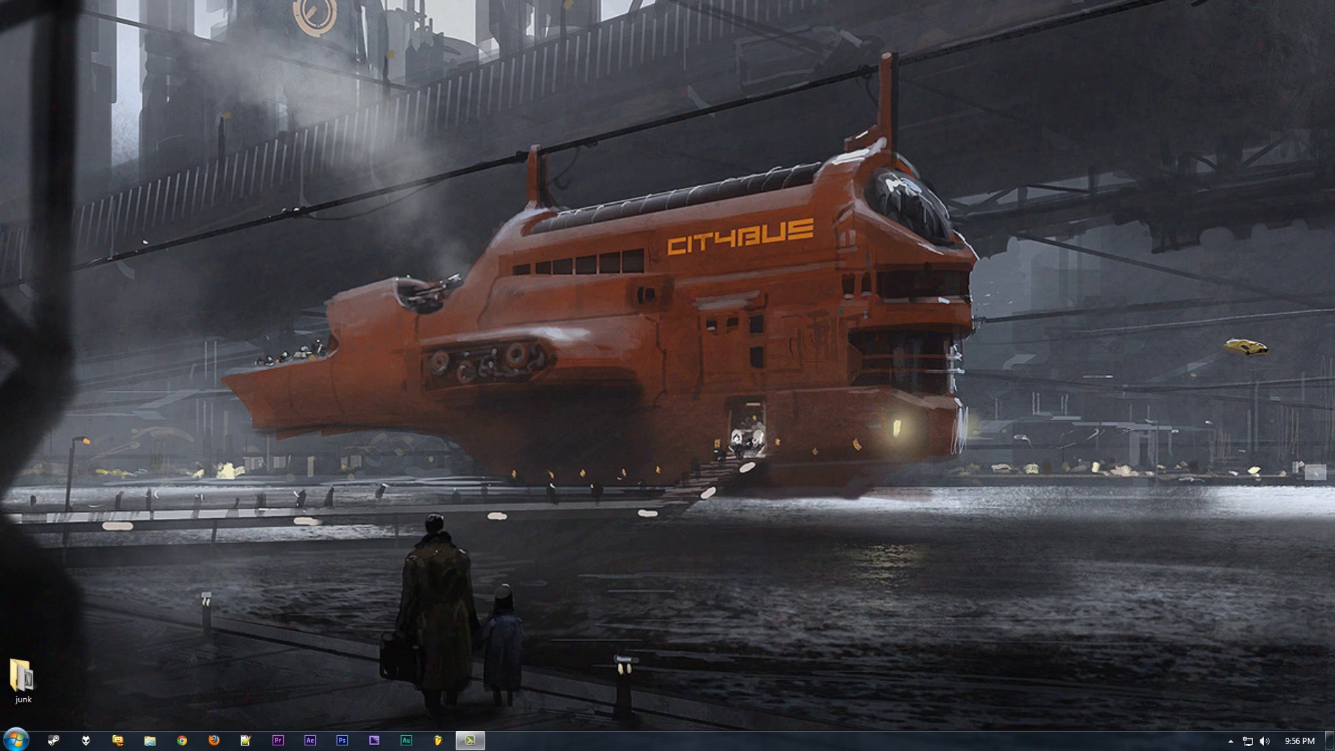
# Step: Open the C:\windows\System32\oobe folder from the Run dialog
pyautogui.press('super')
pyautogui.click(235, 634)
pyautogui.write('C:\\')
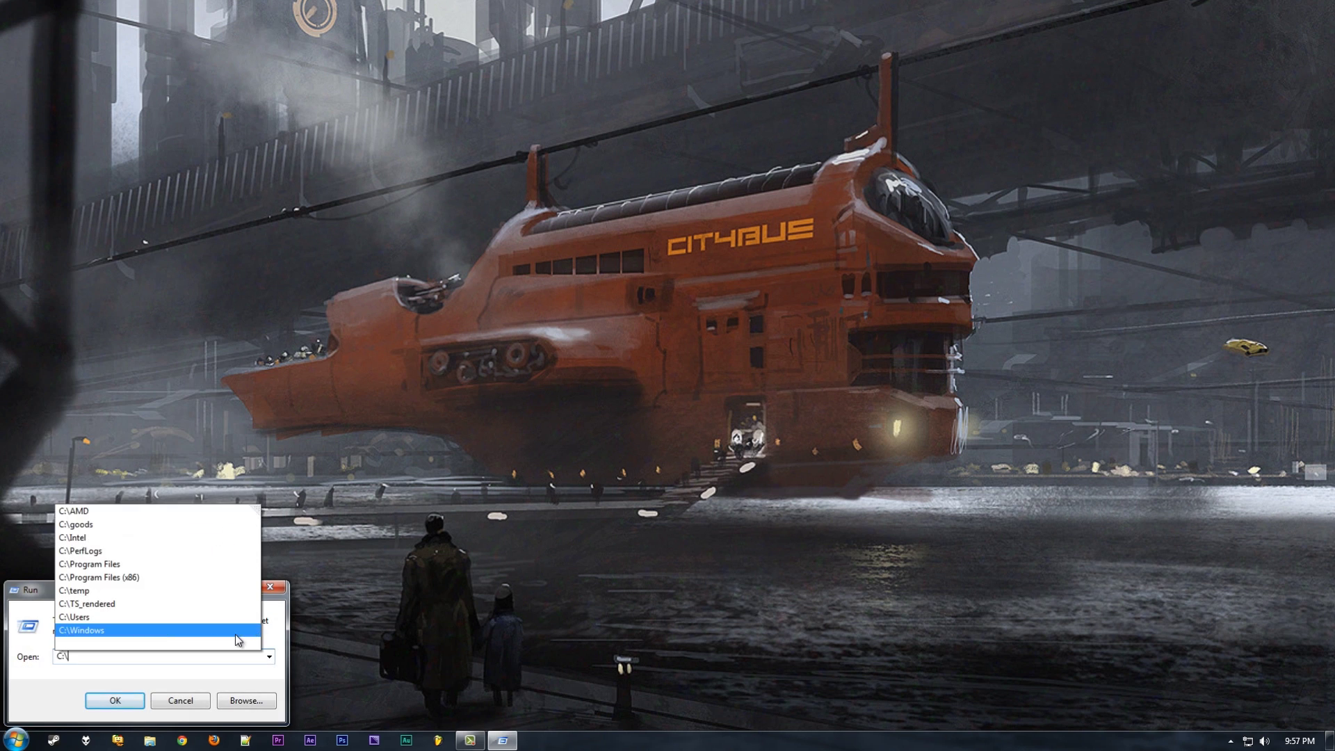
pyautogui.write('windows\\syst')
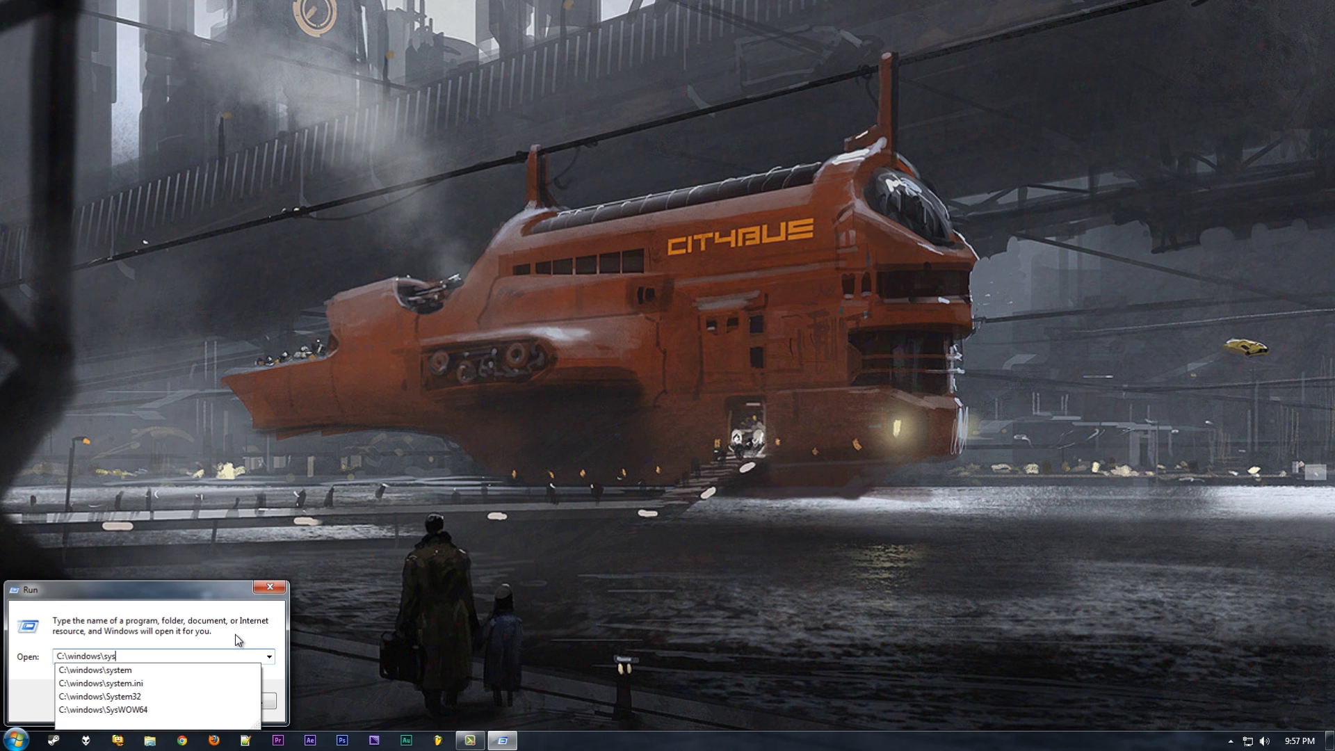
pyautogui.press('Down')
pyautogui.press('Down')
pyautogui.press('Down')
pyautogui.press('Return')
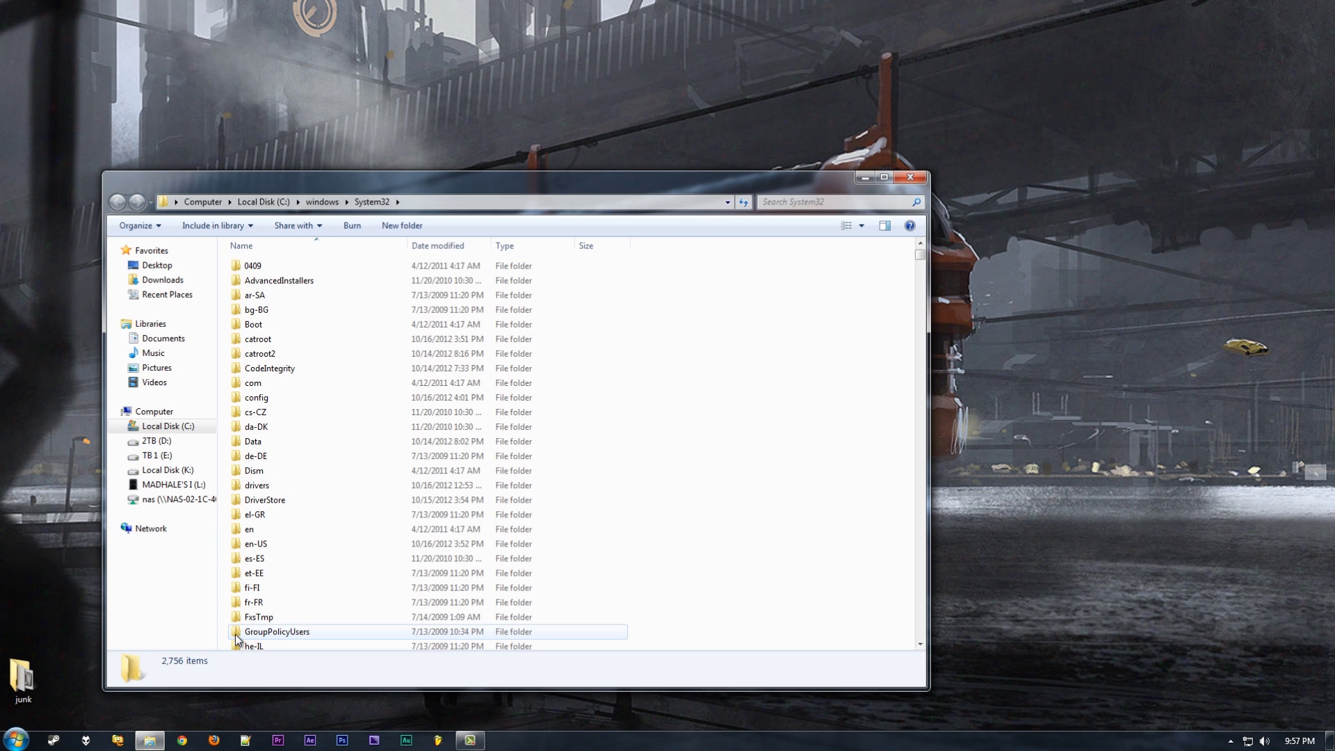
pyautogui.write('oobef')
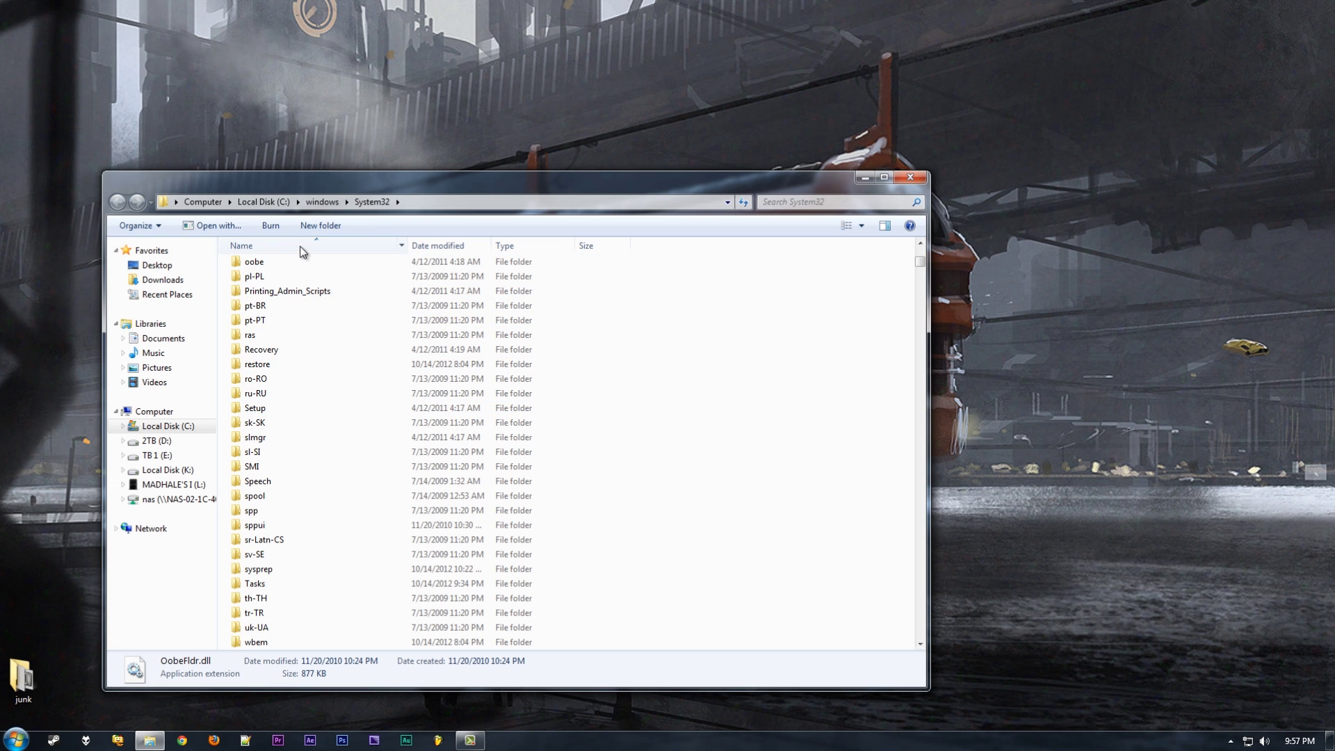
pyautogui.doubleClick(246, 263)
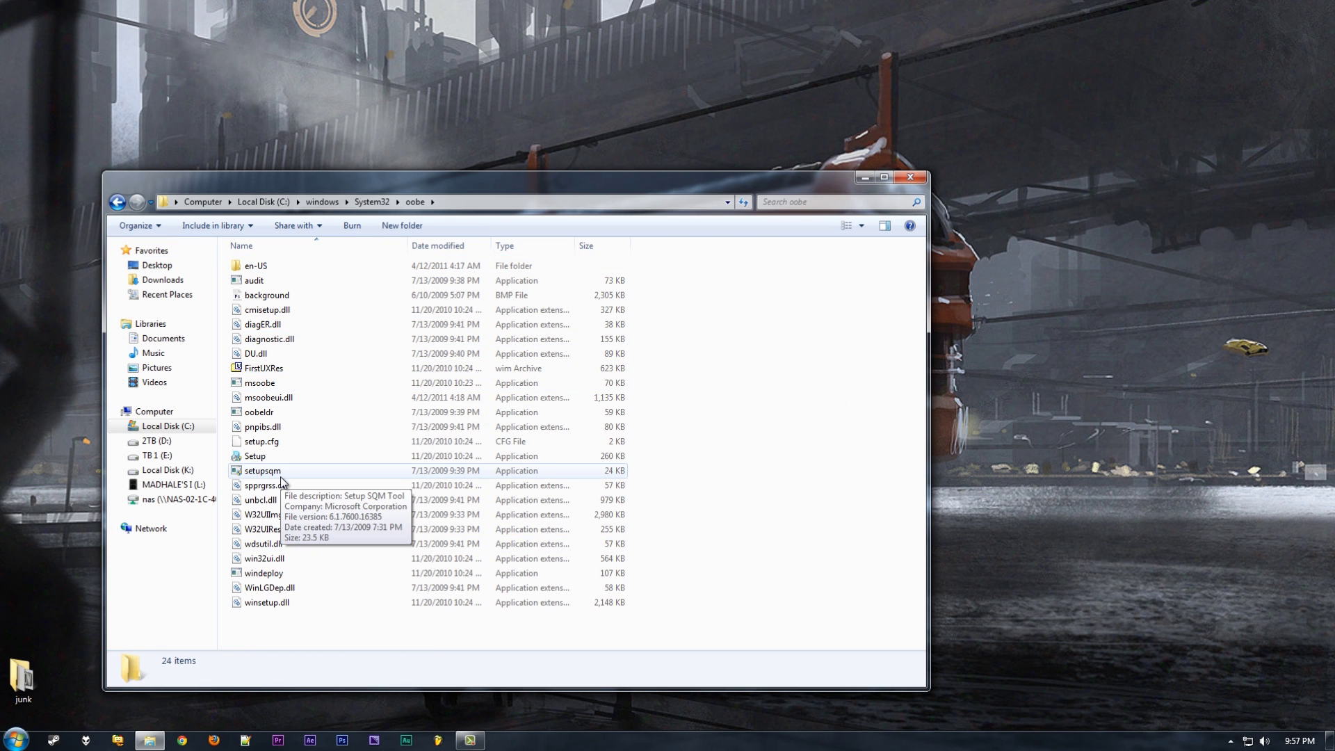
# Step: Create a new folder named info inside oobe, confirming the access prompt
pyautogui.click(406, 226)
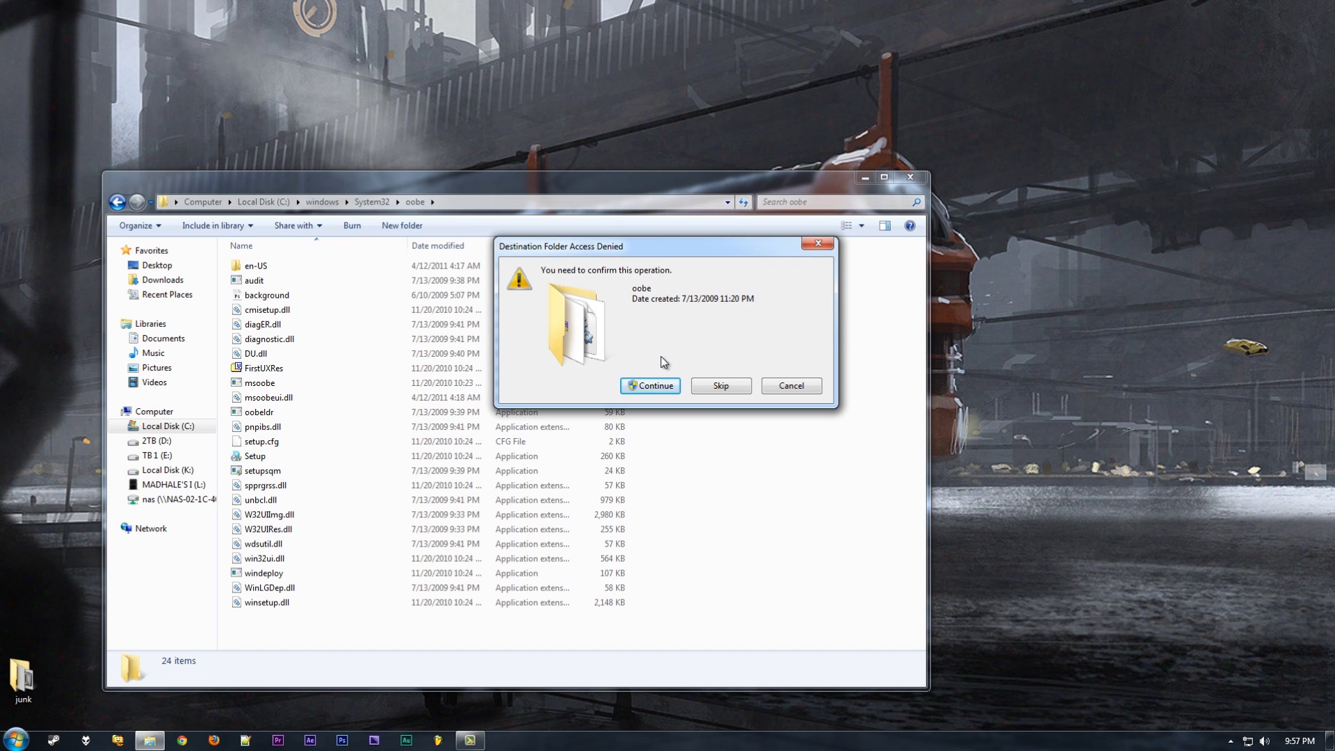
pyautogui.click(650, 385)
pyautogui.write('info')
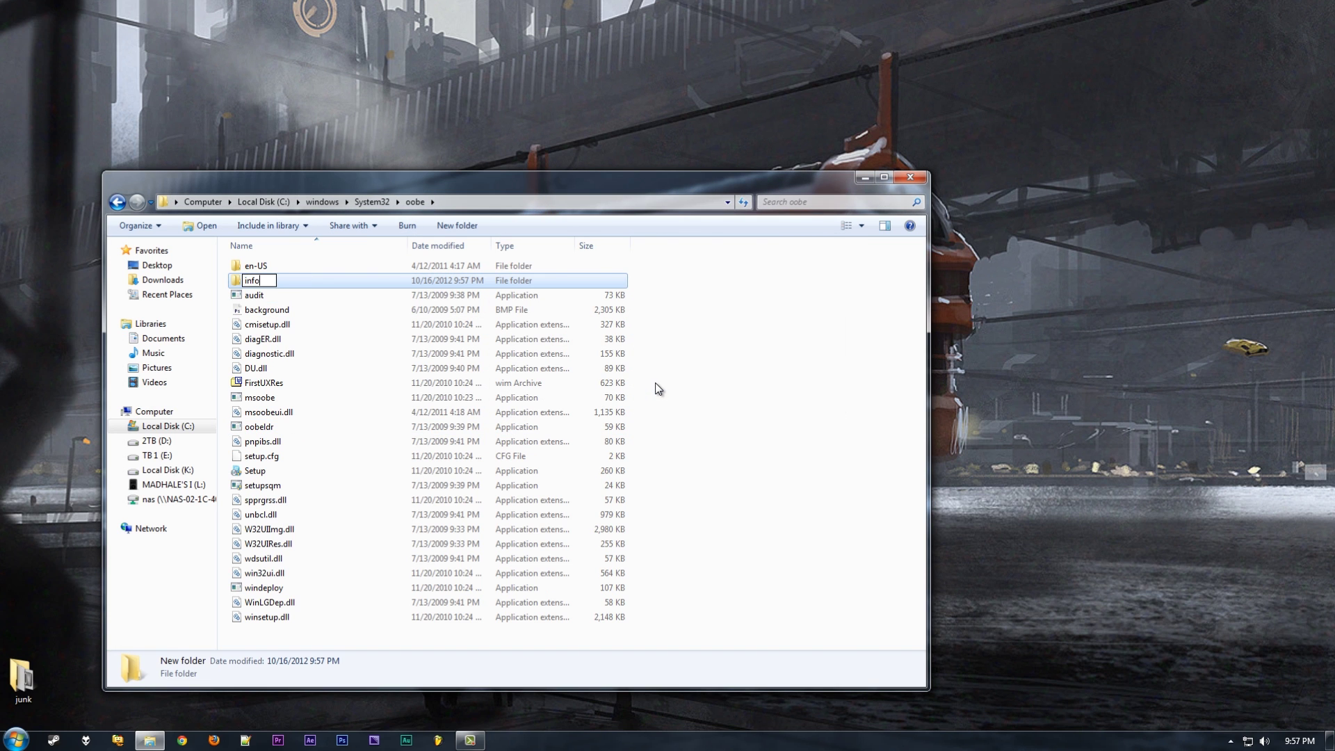
pyautogui.press('Return')
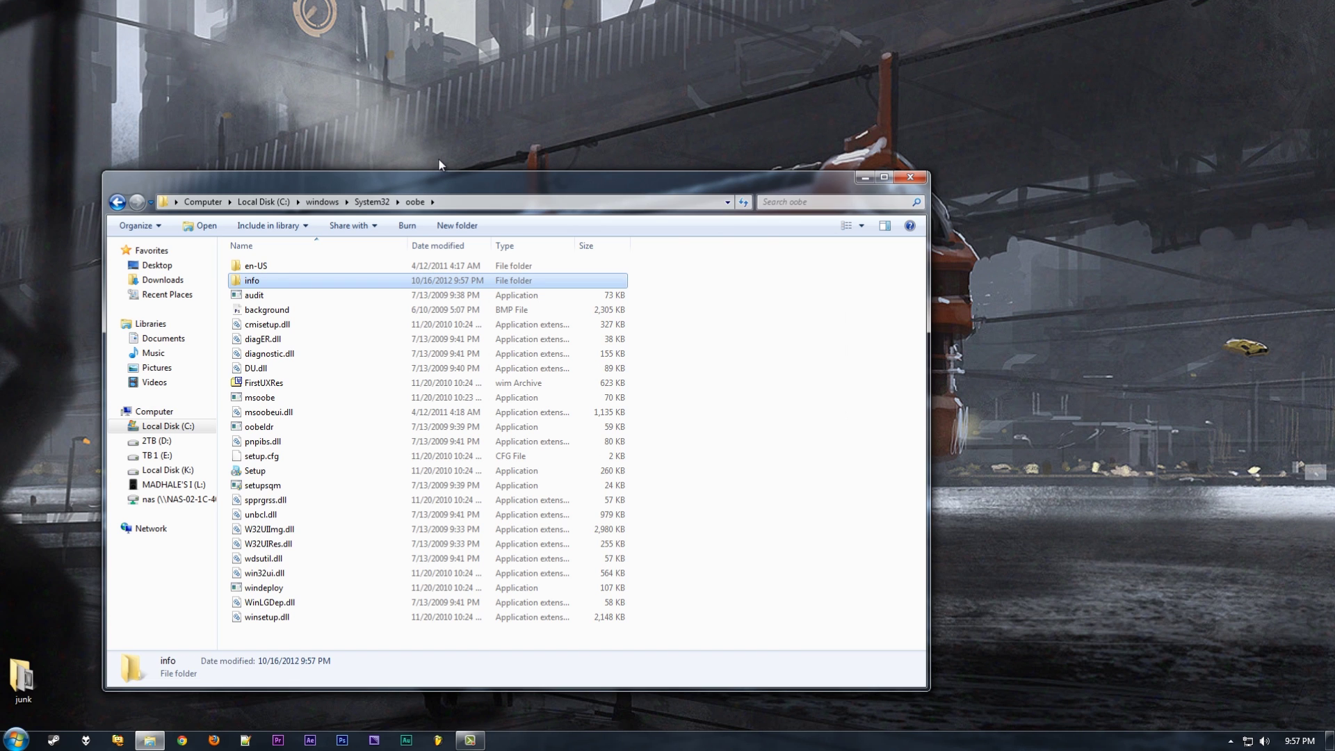
# Step: Open info and add a new subfolder named backgrounds after confirming the access prompt
pyautogui.press('Return')
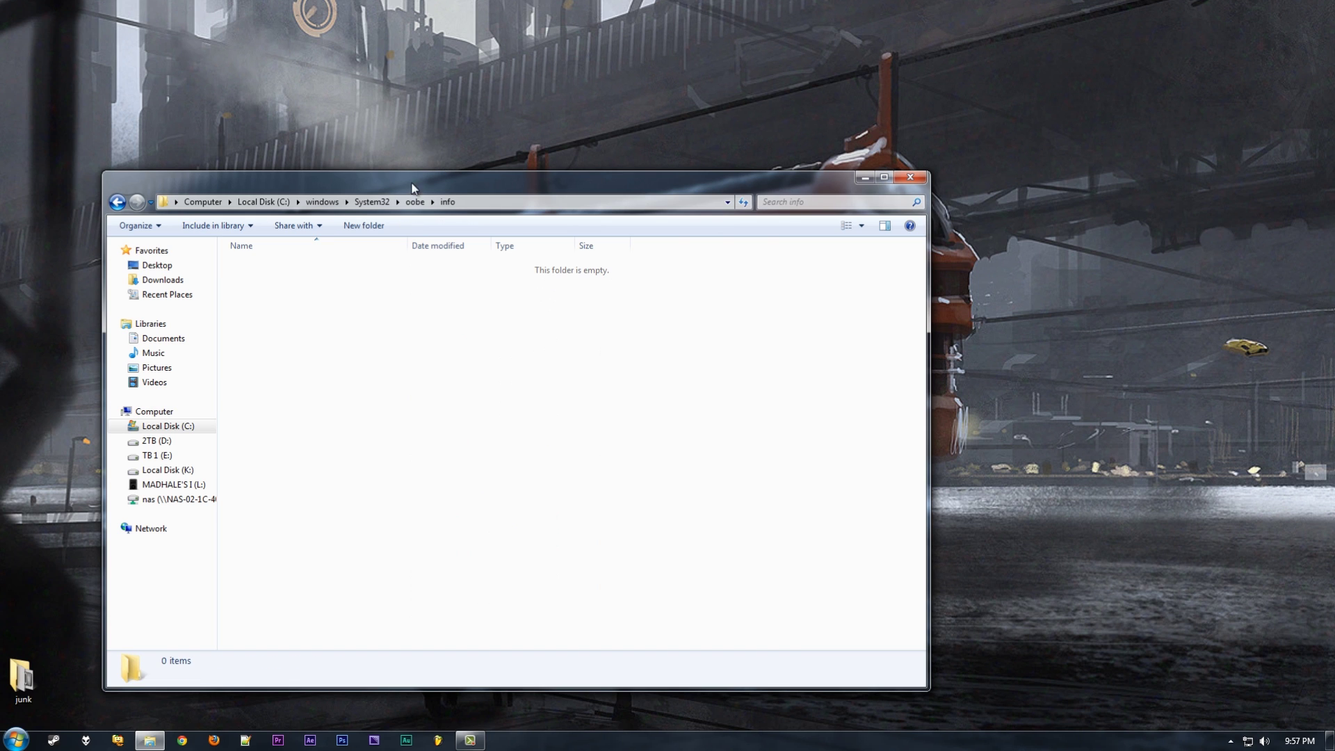
pyautogui.click(360, 226)
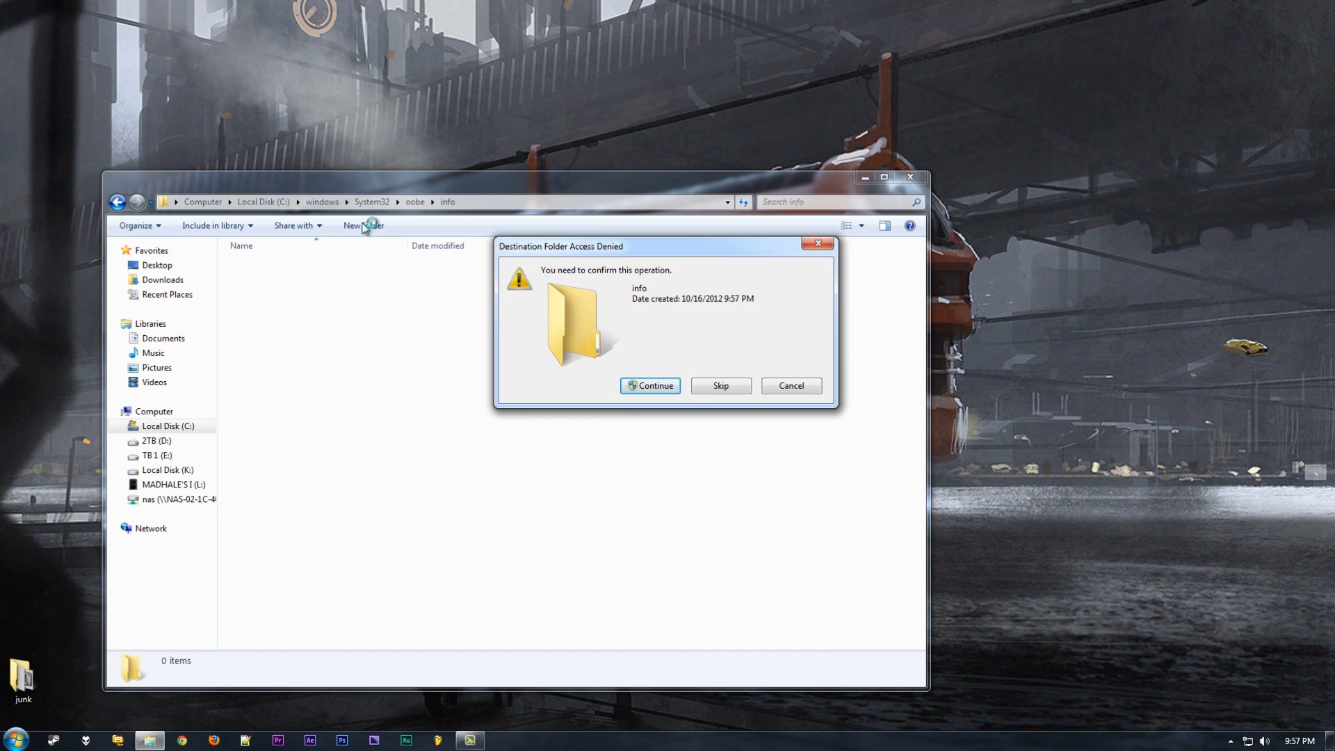
pyautogui.press('Return')
pyautogui.write('b')
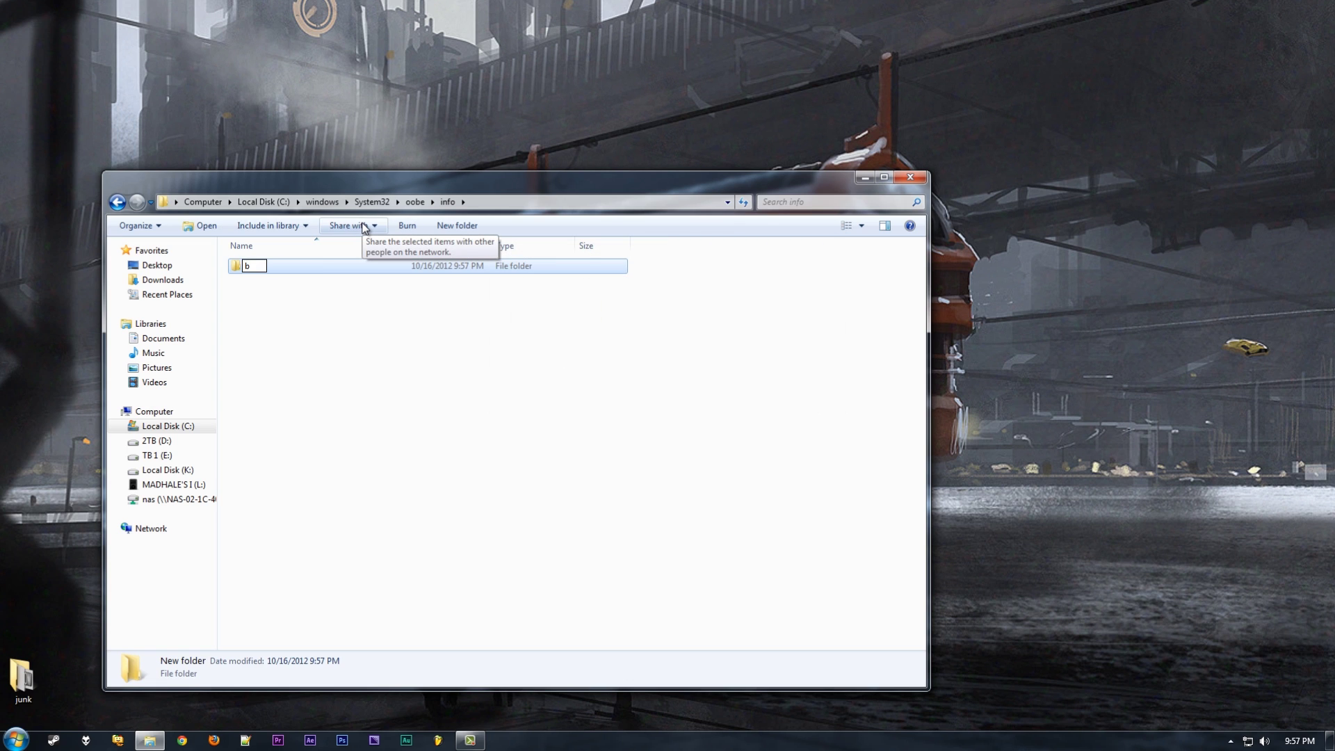
pyautogui.write('lah blah blah')
pyautogui.press('Escape')
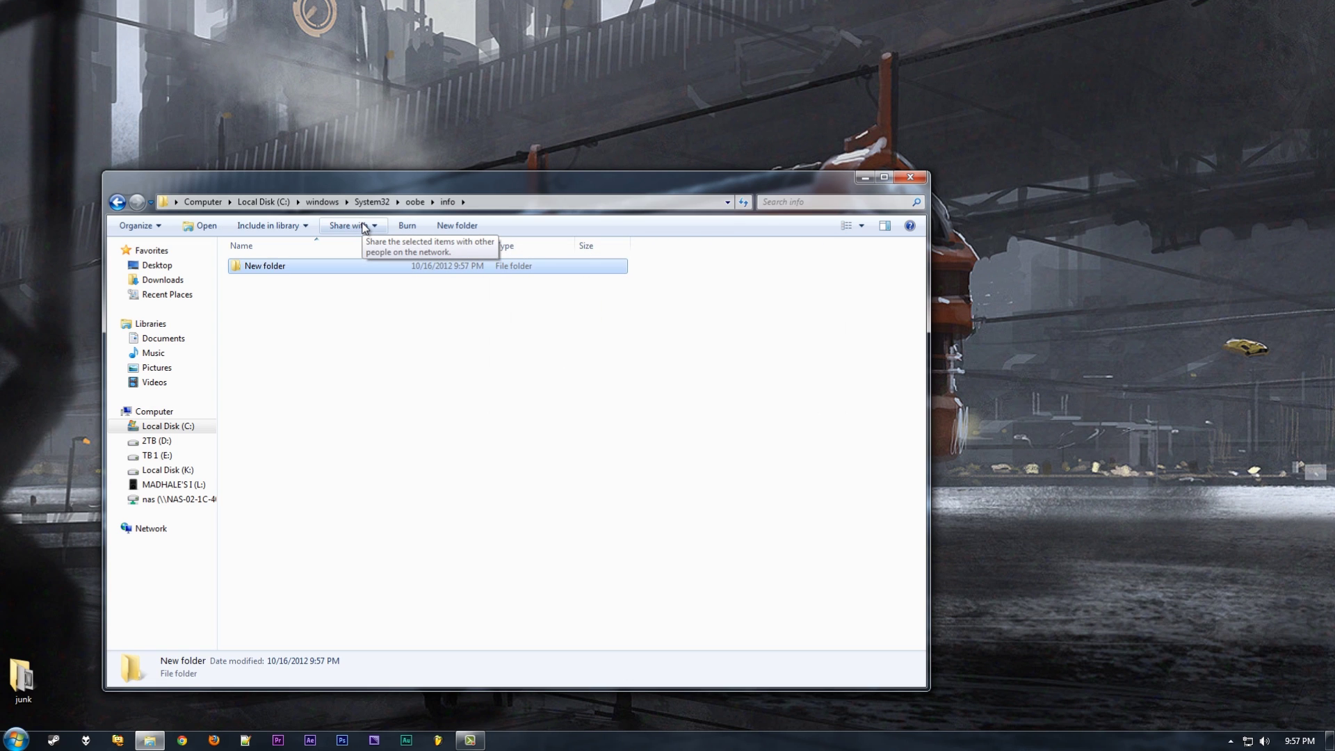
pyautogui.click(262, 374)
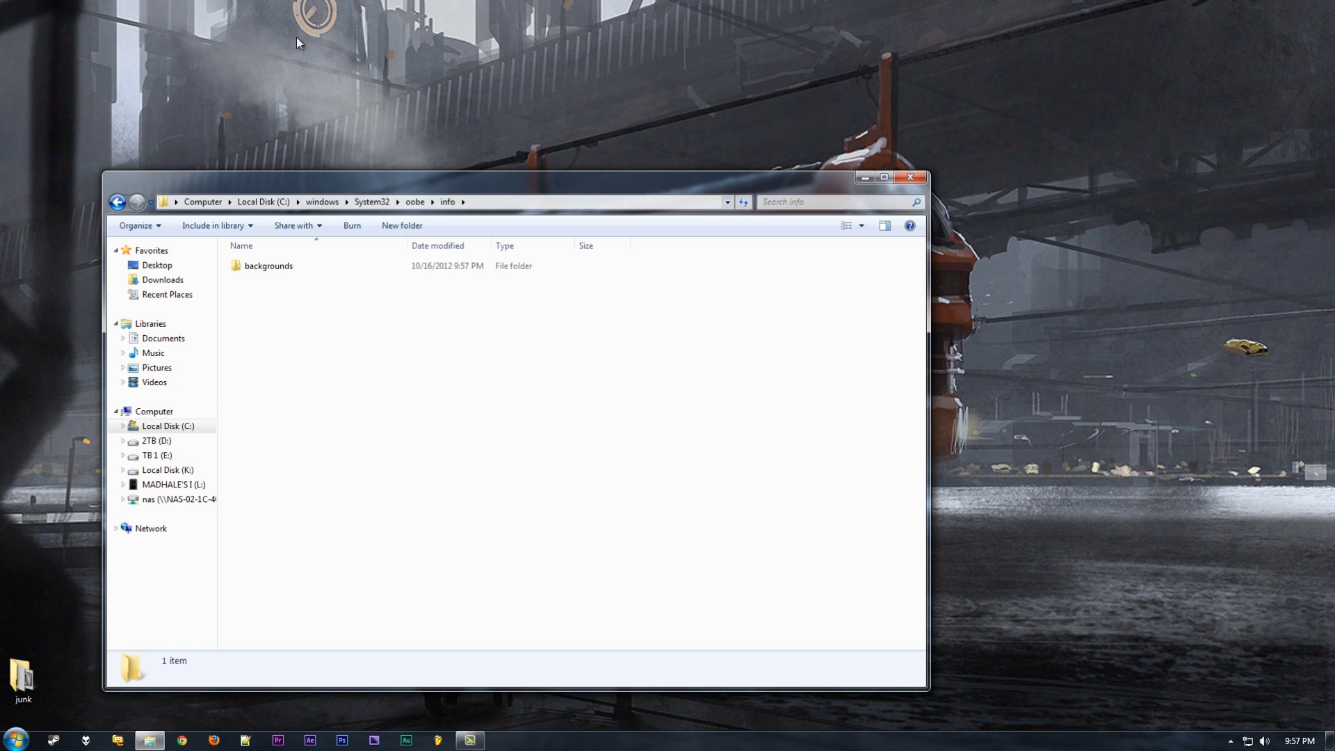
pyautogui.moveTo(298, 184); pyautogui.dragTo(340, 124)
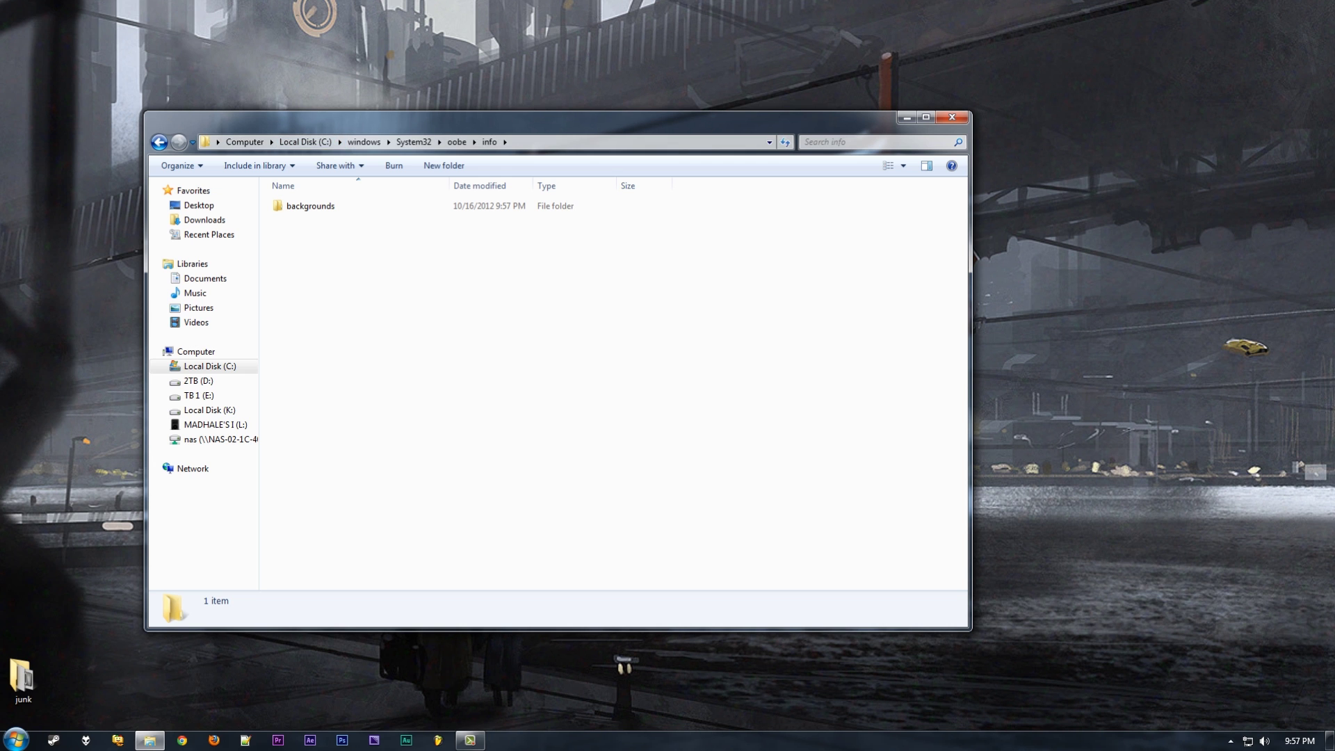
# Step: Change the backgrounds folder's owner from Administrators to your own user account in Advanced Security
pyautogui.rightClick(291, 206)
pyautogui.click(397, 548)
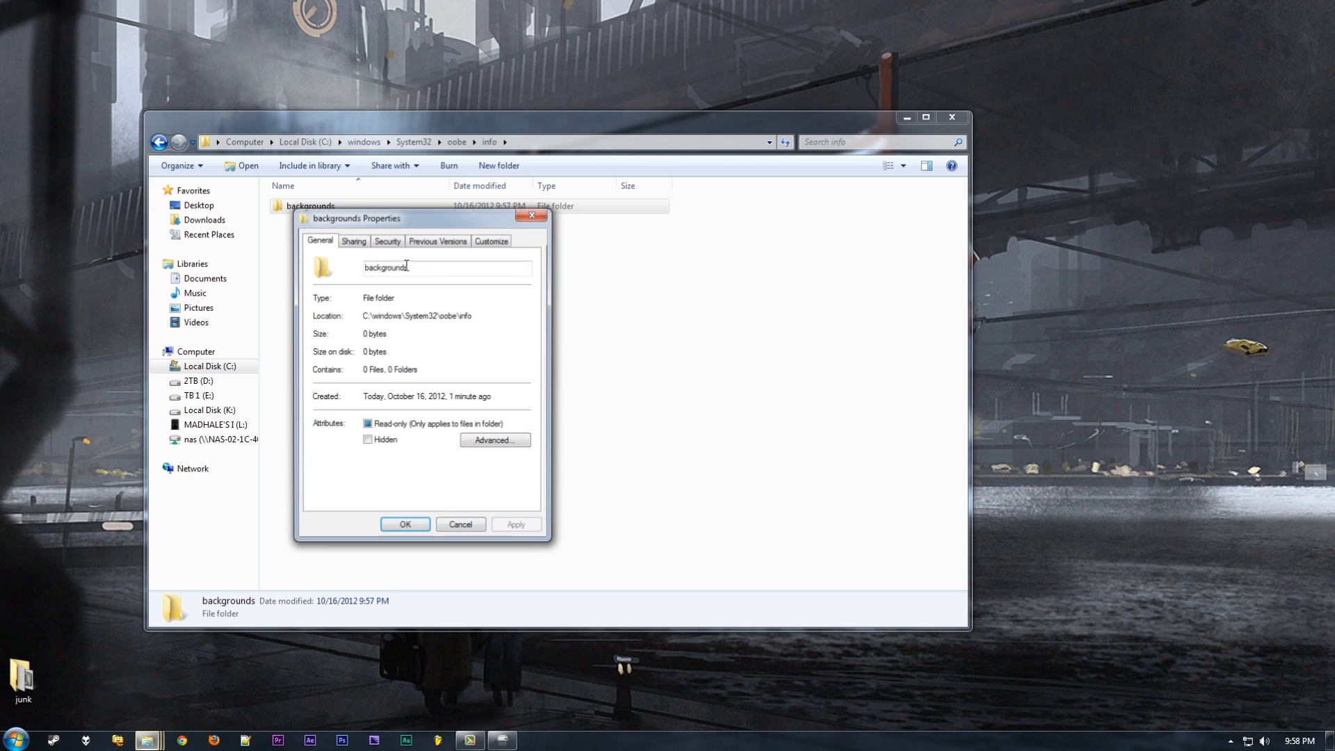
pyautogui.click(387, 239)
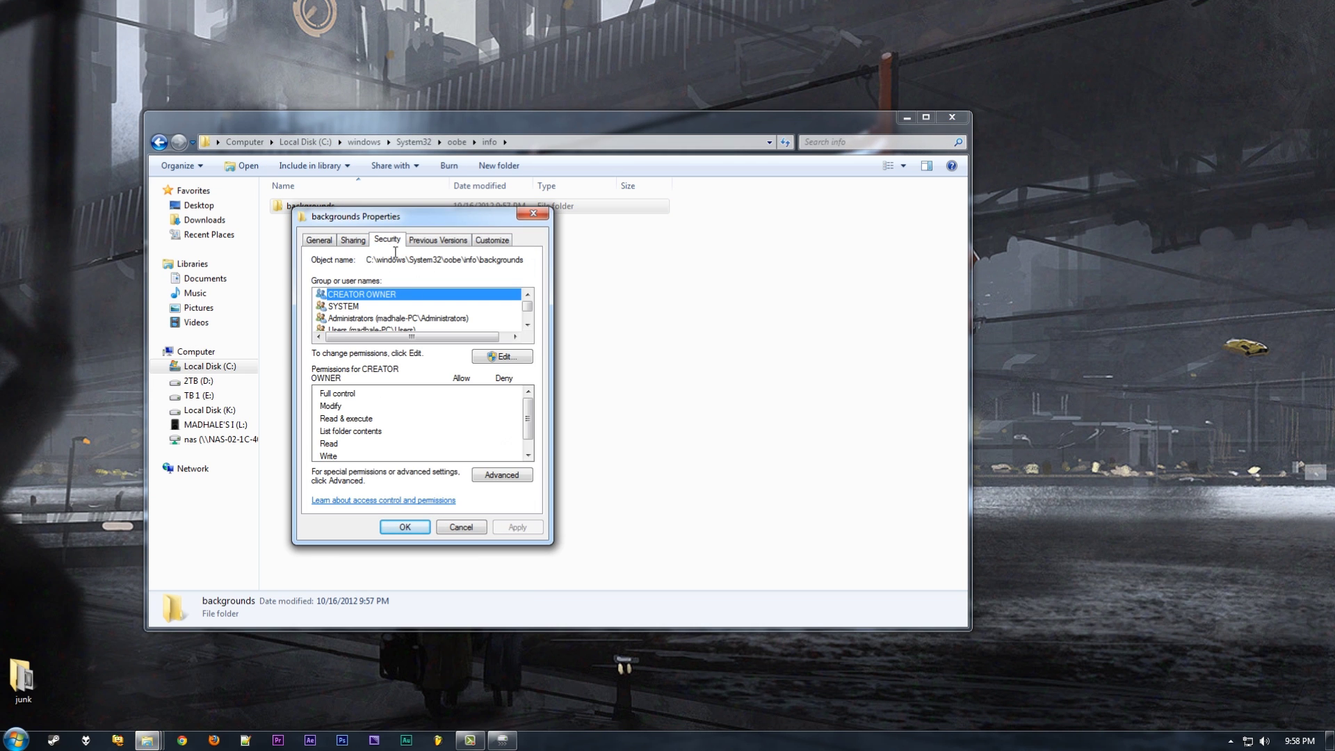
pyautogui.click(497, 476)
pyautogui.click(423, 292)
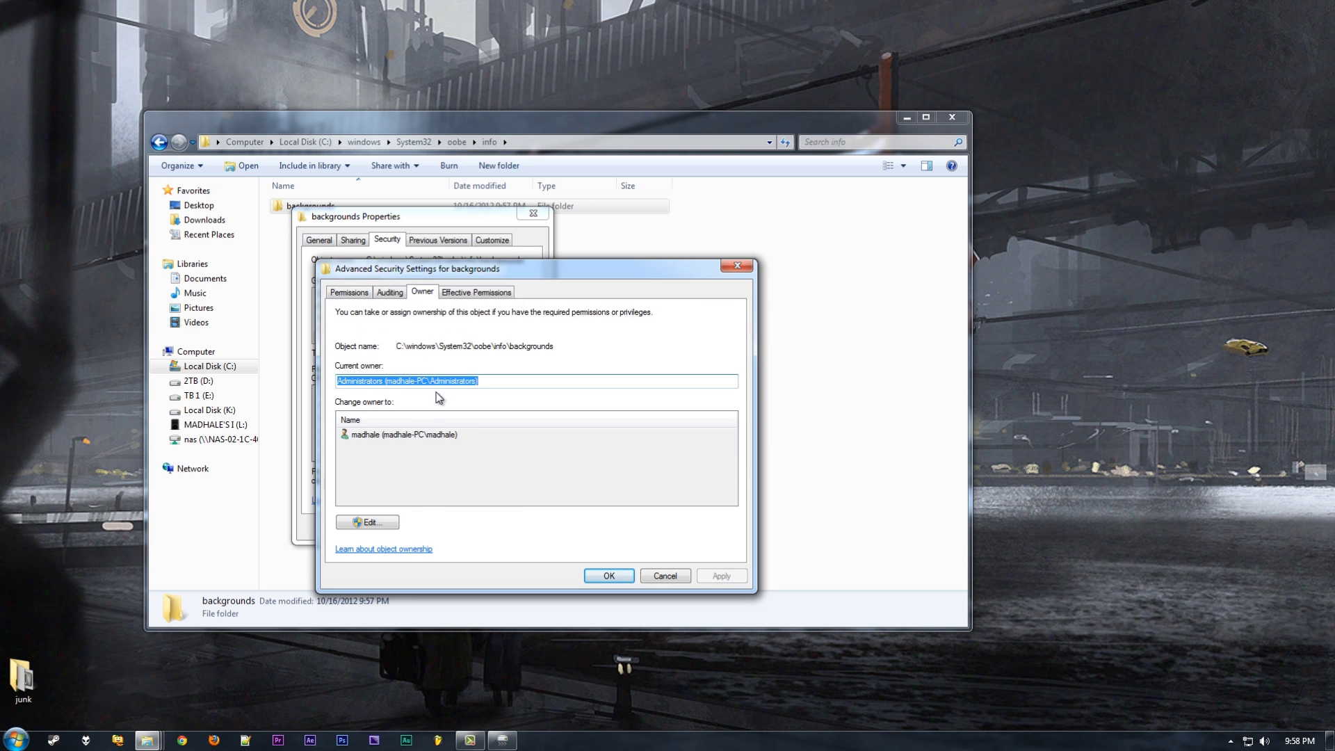
pyautogui.click(381, 528)
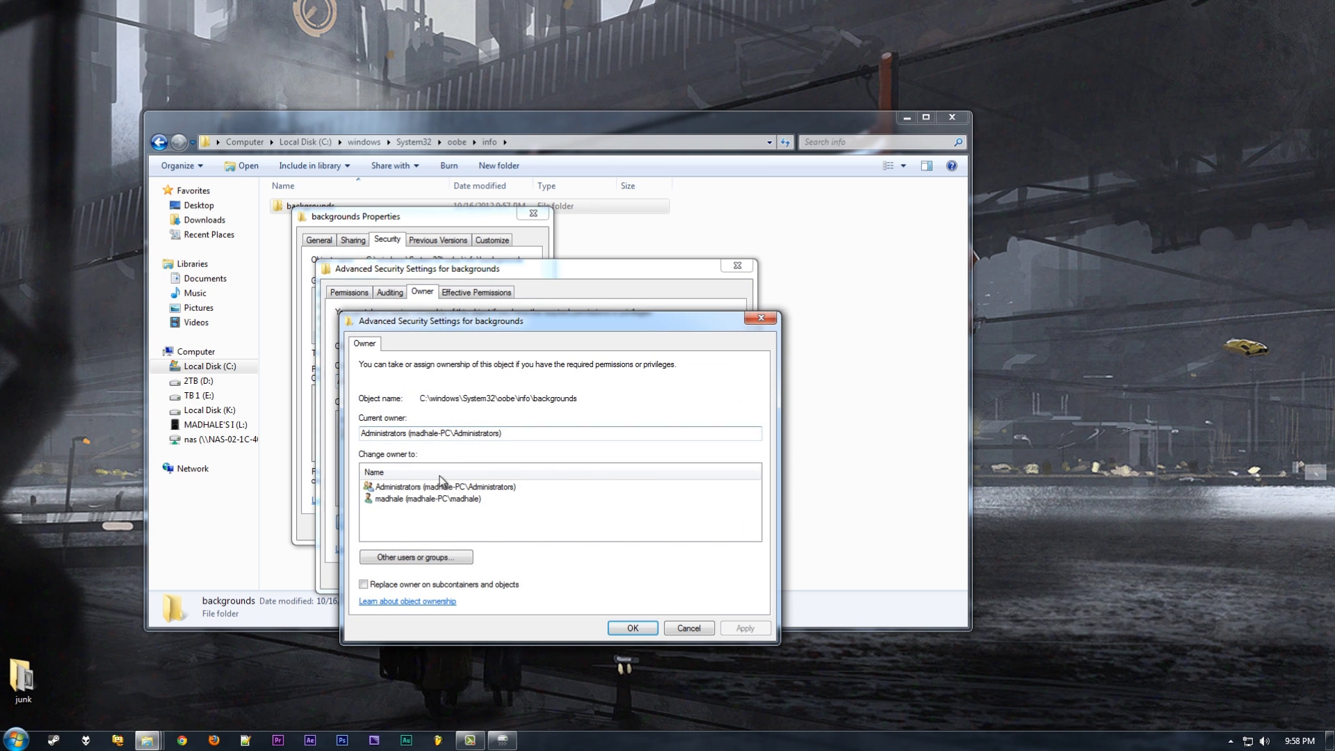
pyautogui.click(435, 500)
pyautogui.click(744, 628)
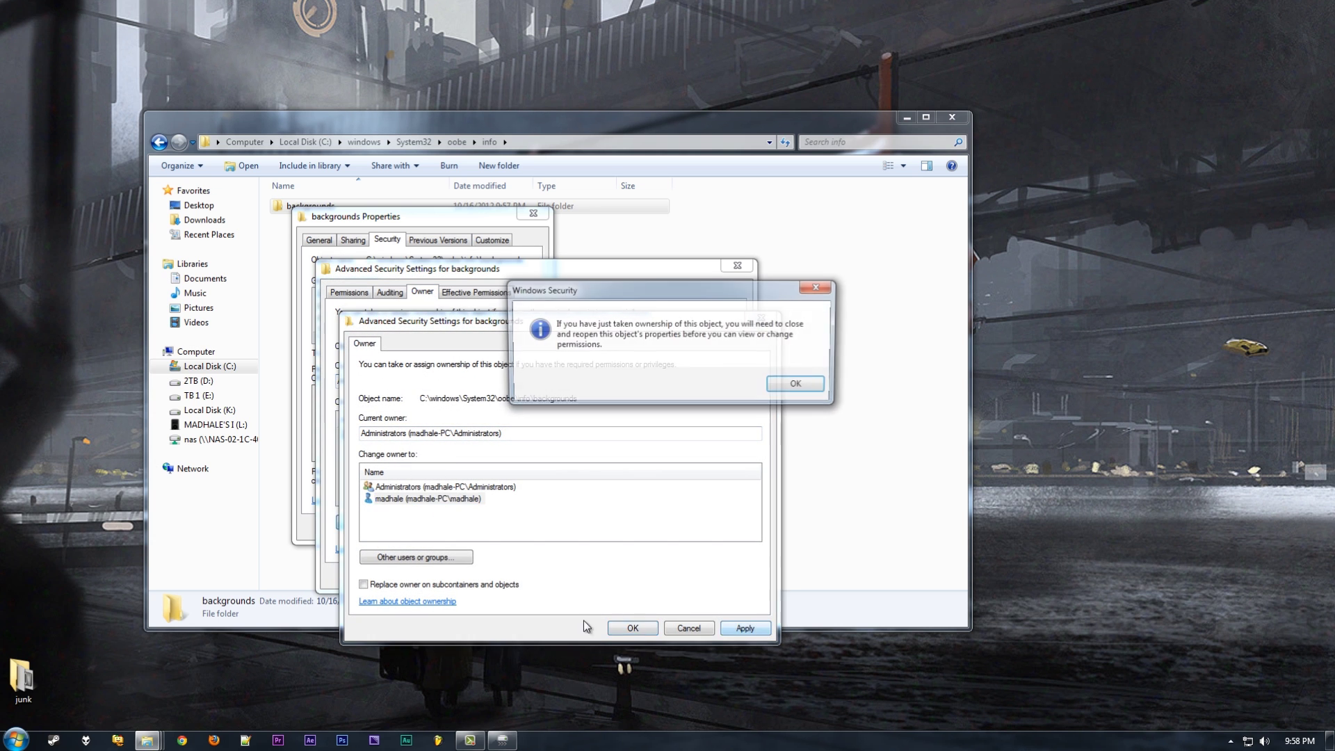
pyautogui.click(860, 388)
pyautogui.click(632, 633)
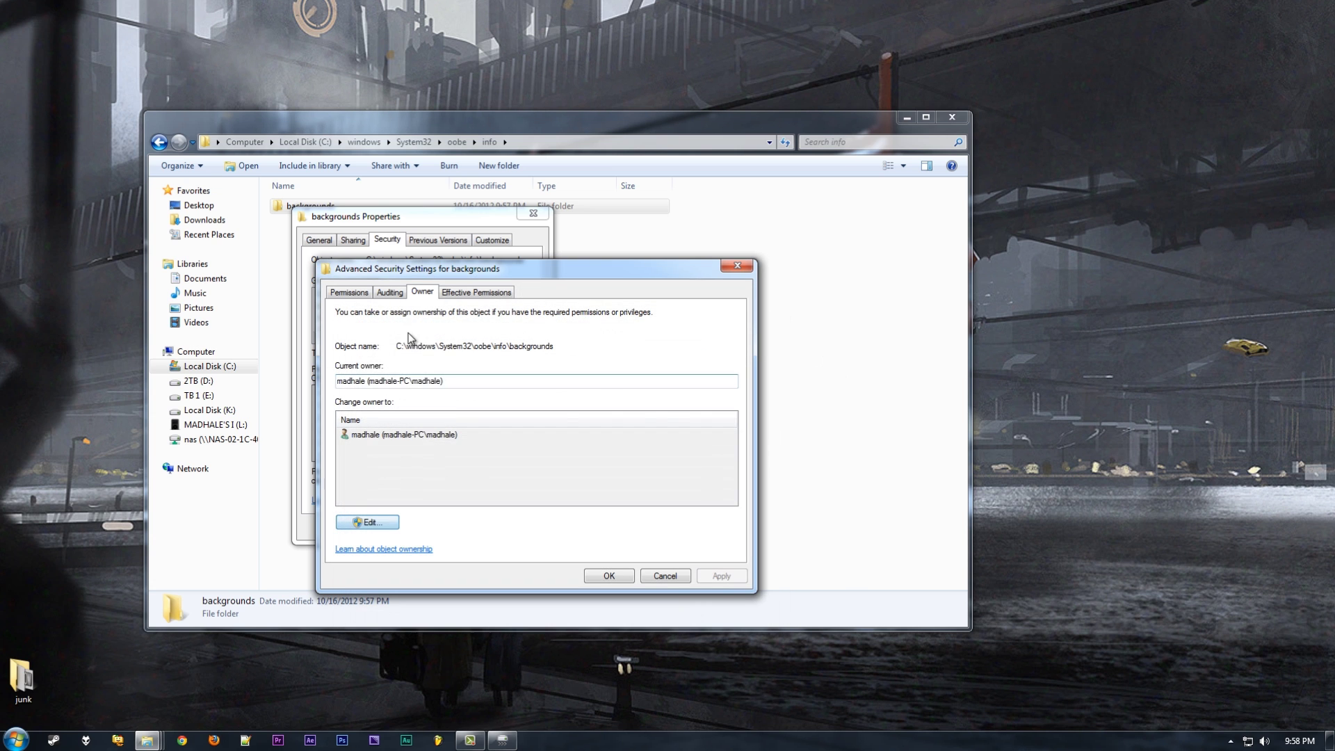
# Step: Review the Administrators and Users permission entries for the backgrounds folder
pyautogui.click(355, 292)
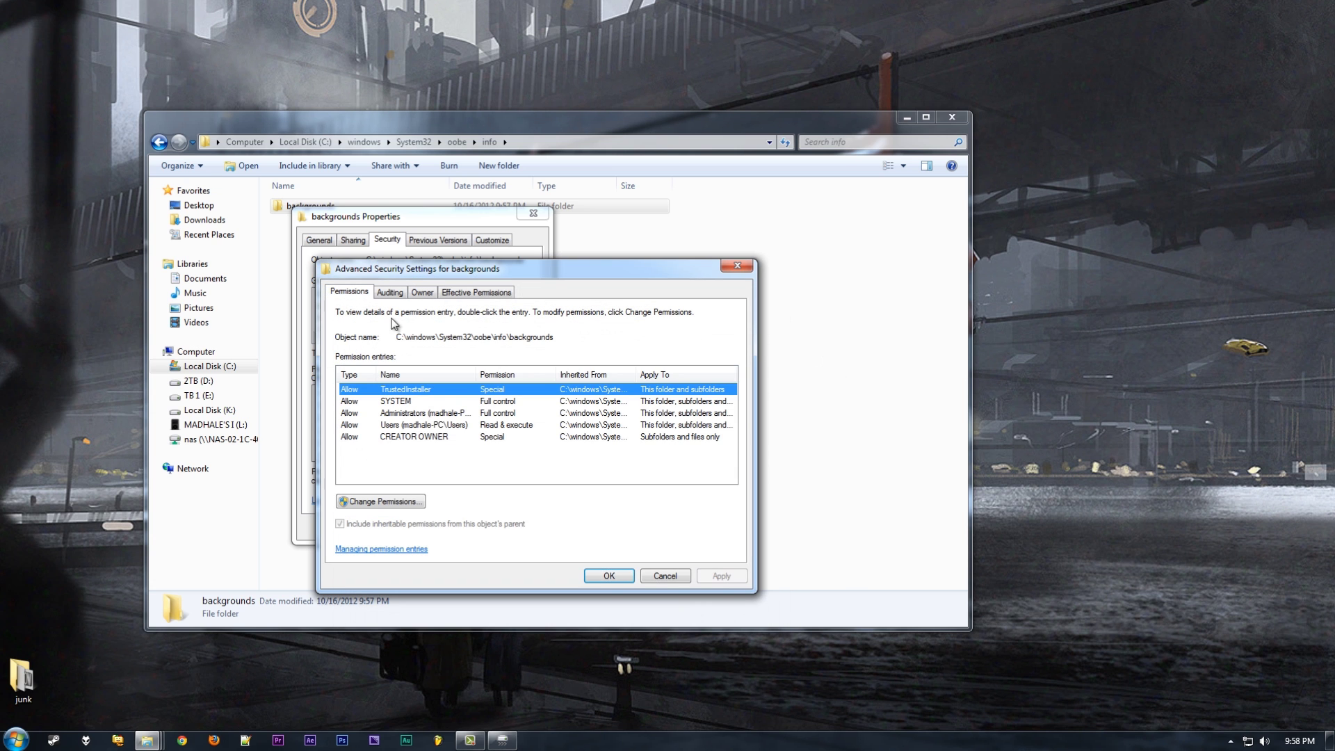
pyautogui.click(428, 415)
pyautogui.click(432, 425)
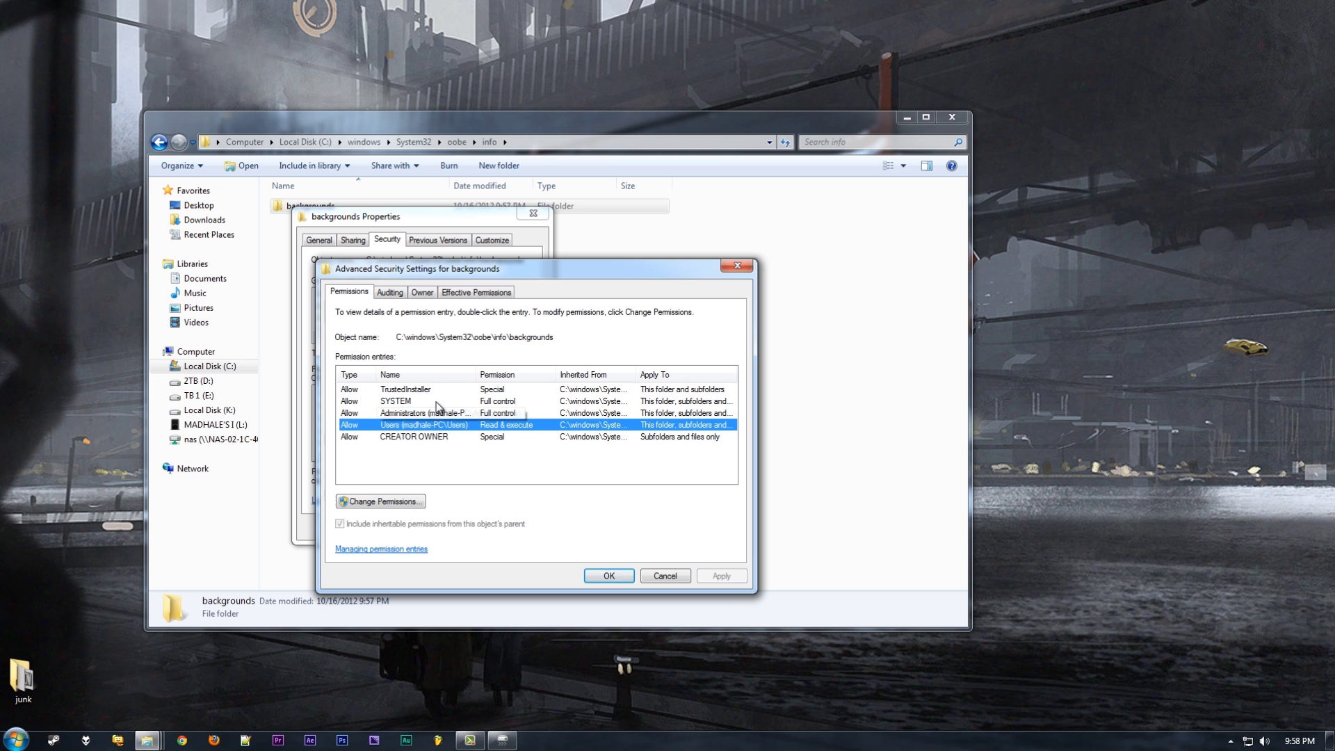
pyautogui.click(497, 413)
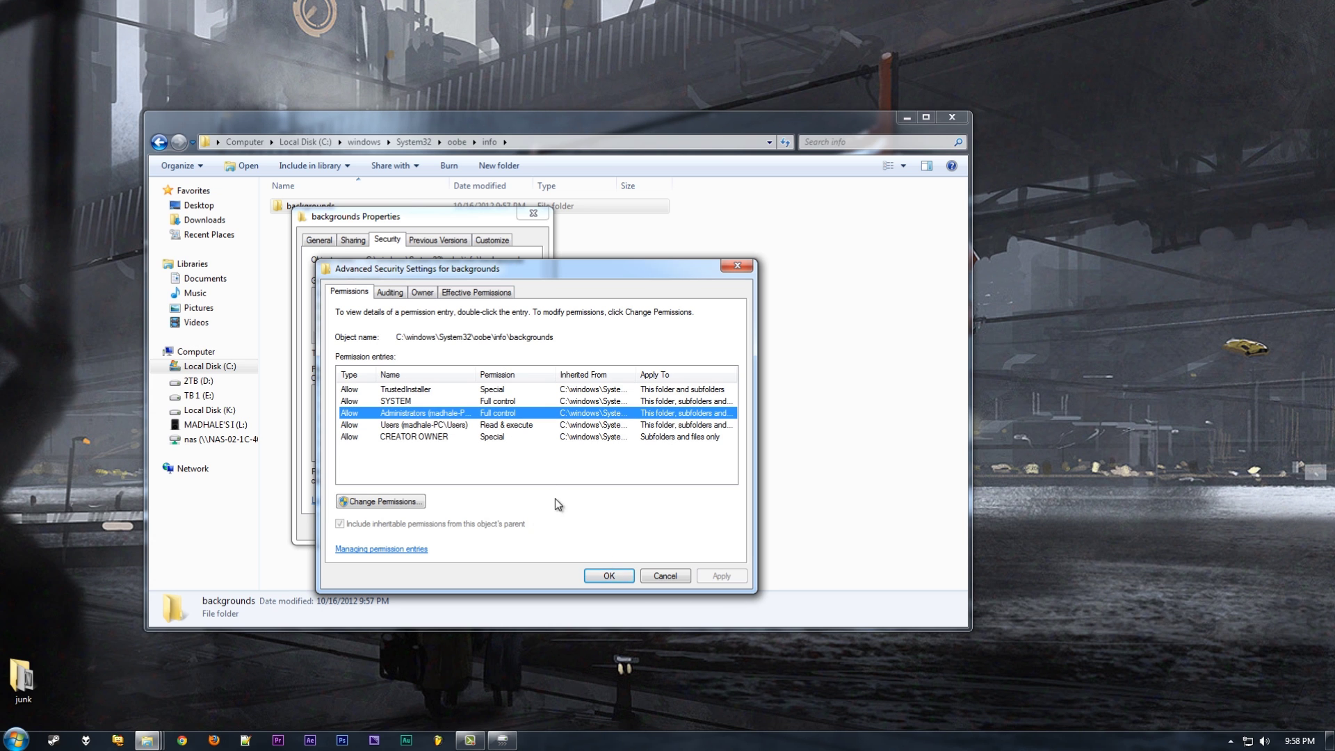
pyautogui.click(608, 576)
# Step: Give the Users group Full control of the backgrounds folder, accepting the security warning
pyautogui.click(501, 356)
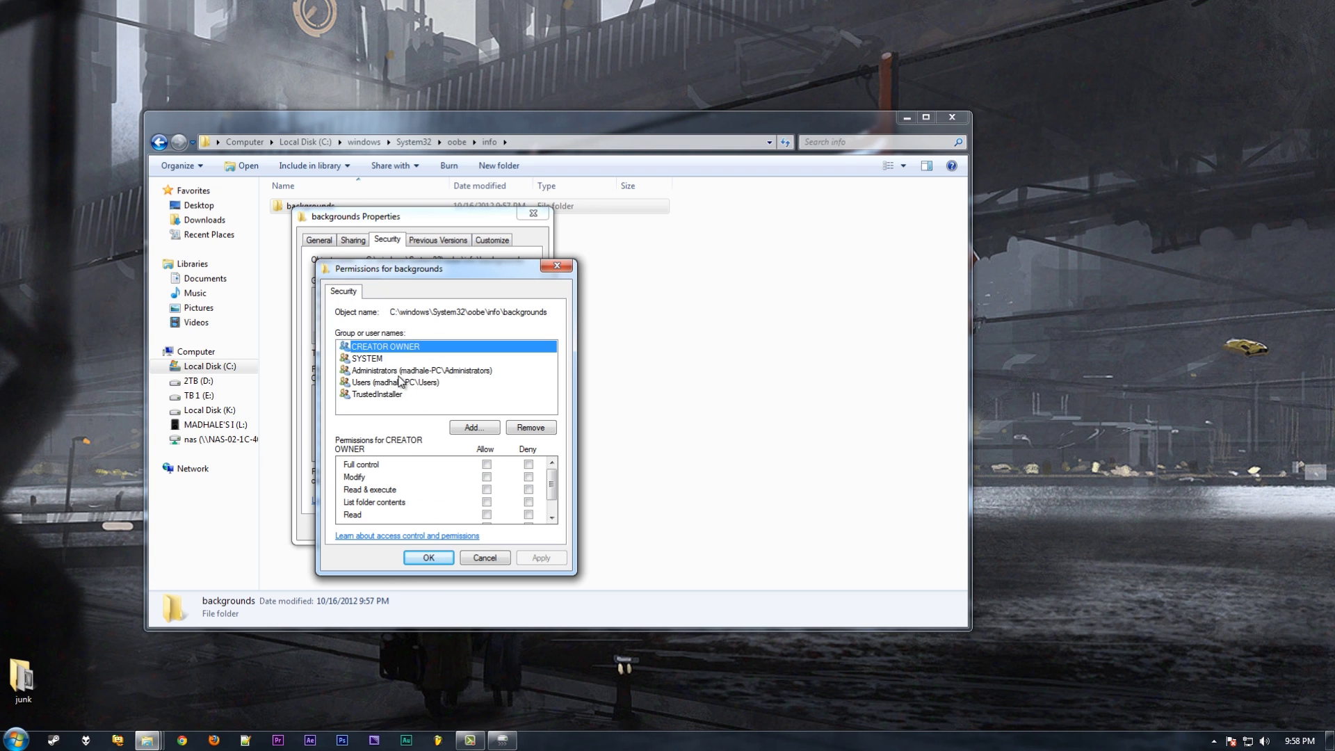
pyautogui.click(402, 382)
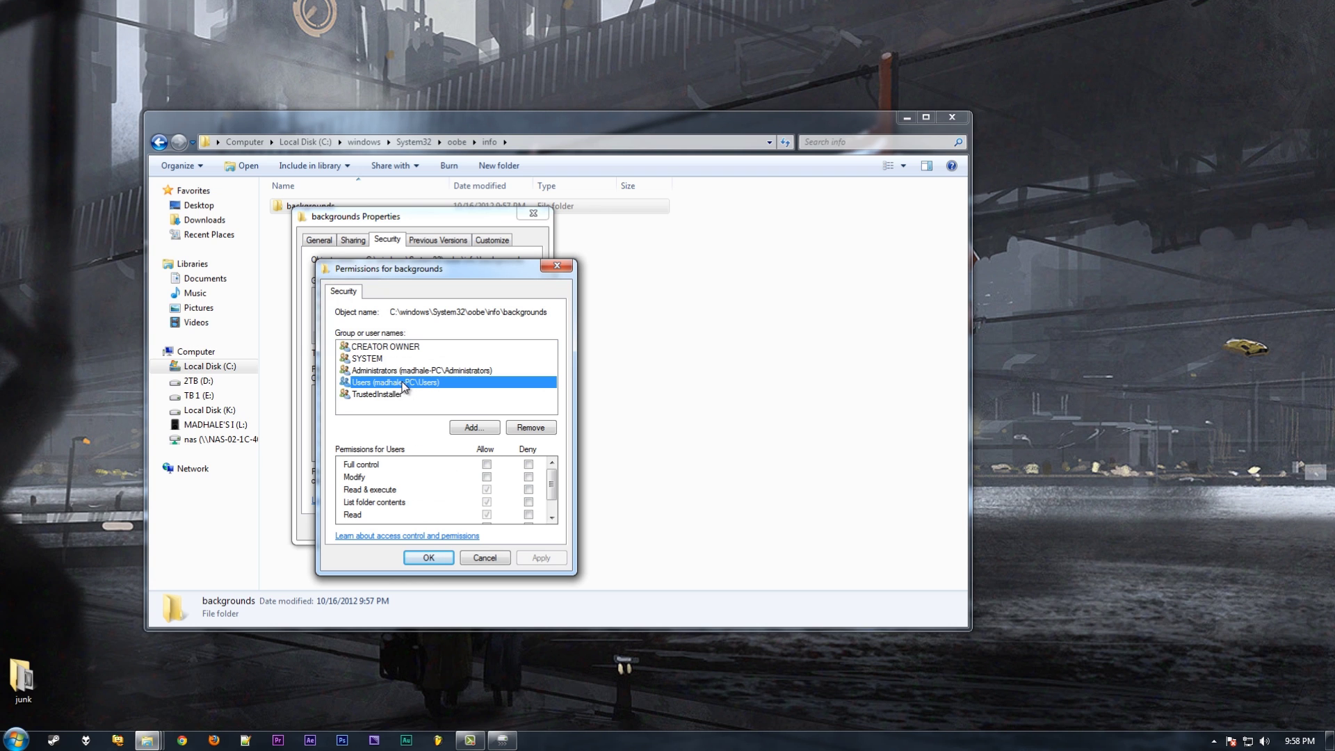
pyautogui.click(486, 464)
pyautogui.click(522, 557)
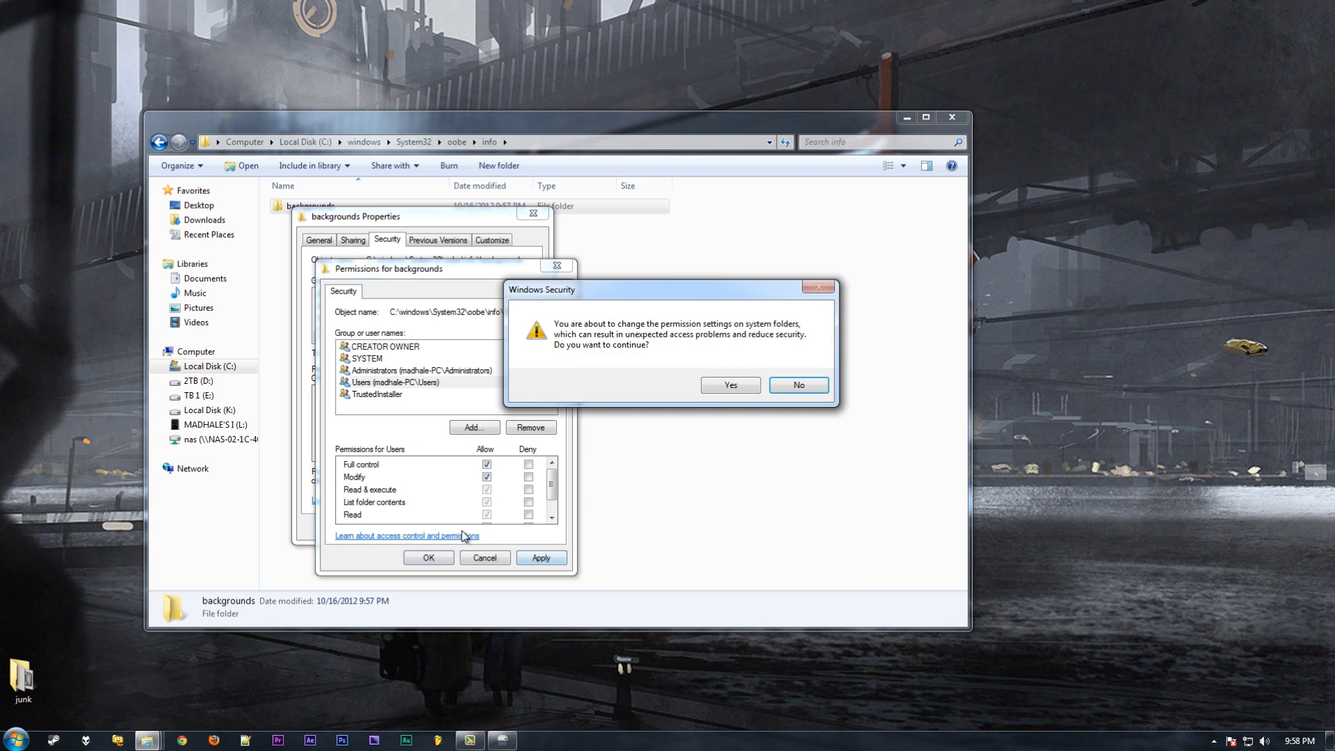
pyautogui.click(730, 385)
pyautogui.click(428, 556)
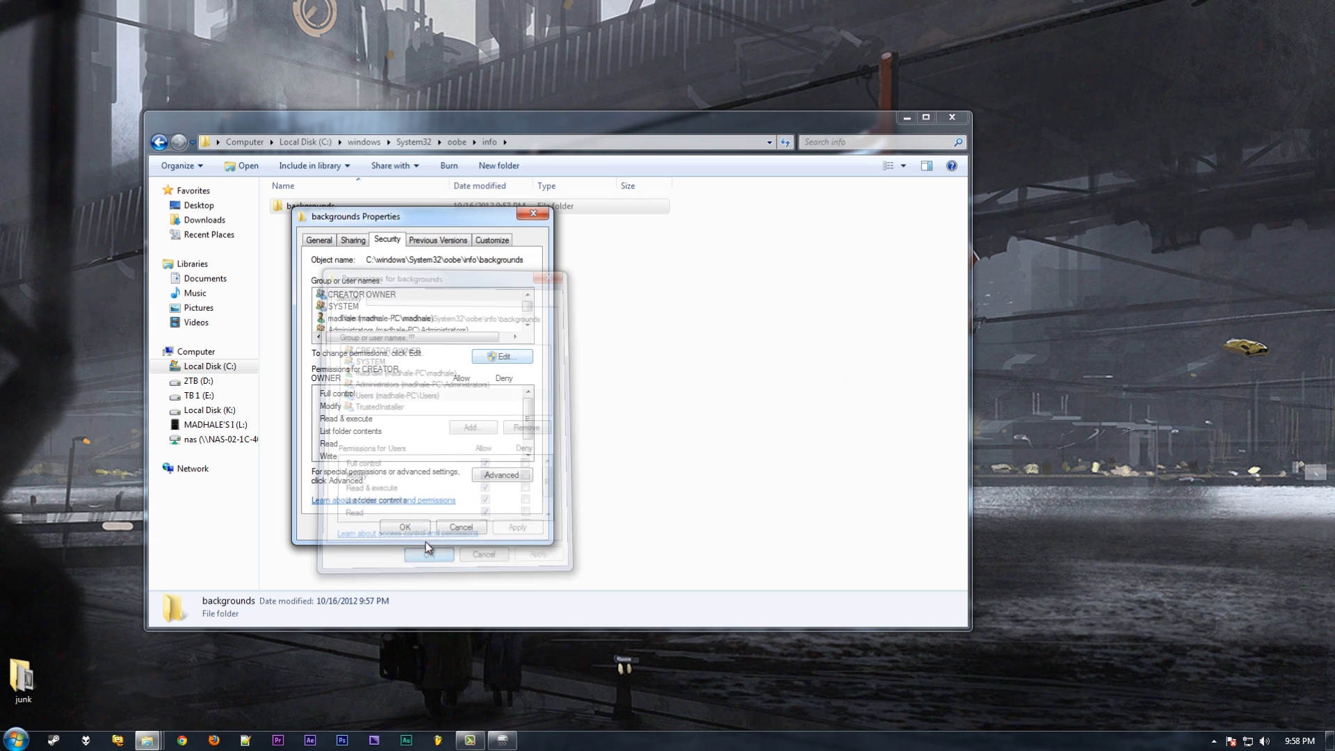
pyautogui.click(410, 528)
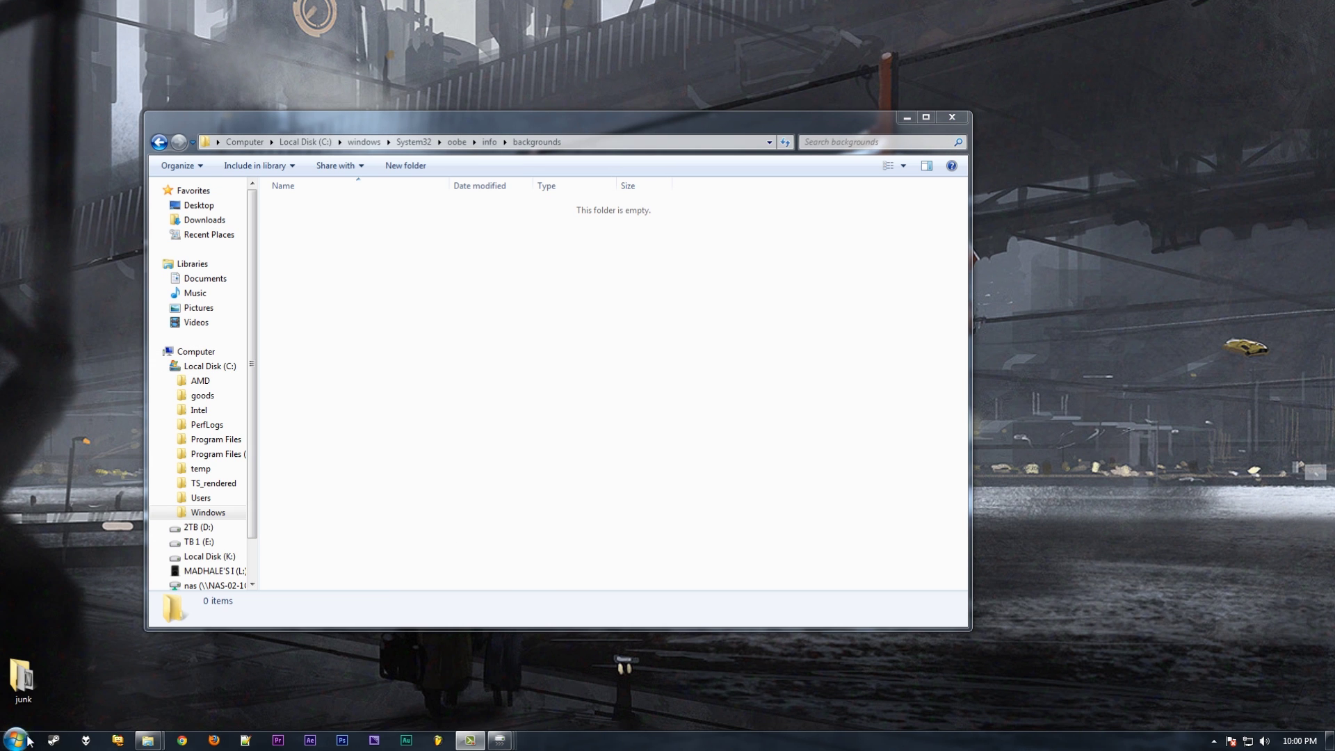
# Step: Search the Start menu for cmd and bring up the cmd result's context menu
pyautogui.click(29, 739)
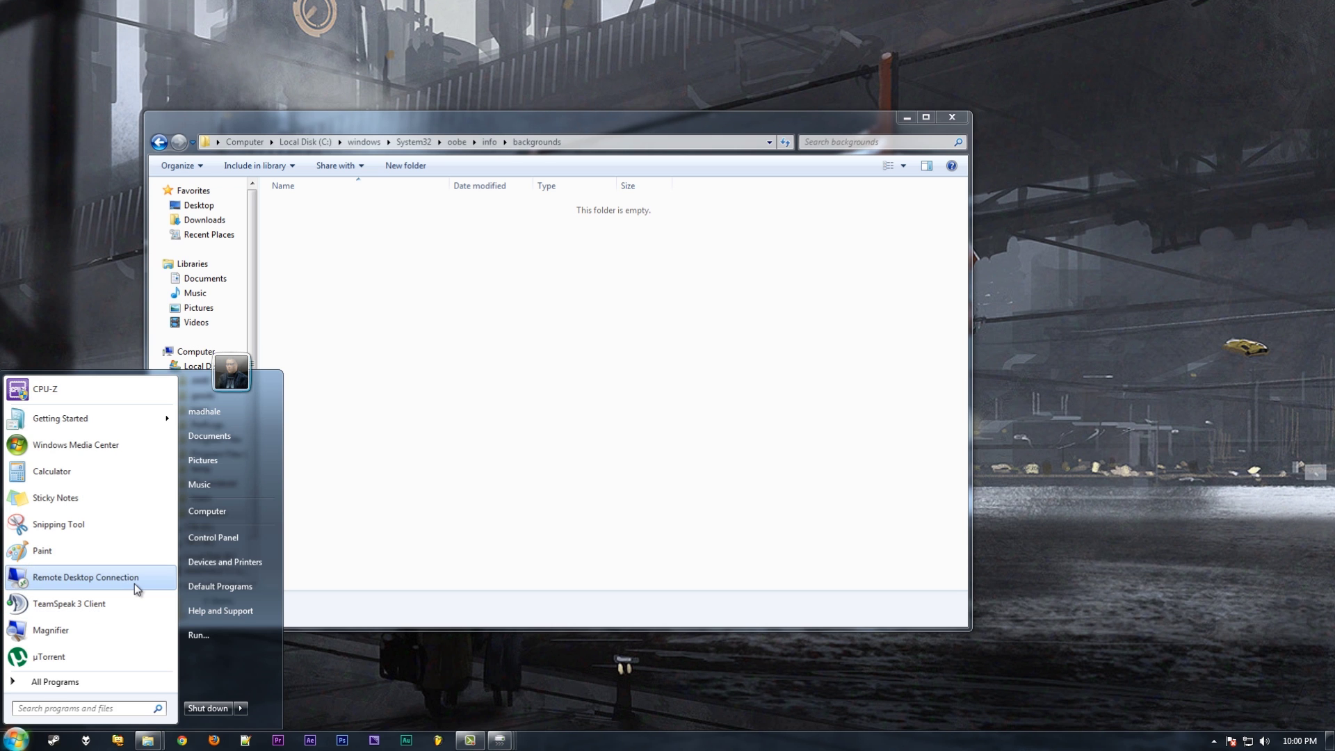
pyautogui.write('cmd')
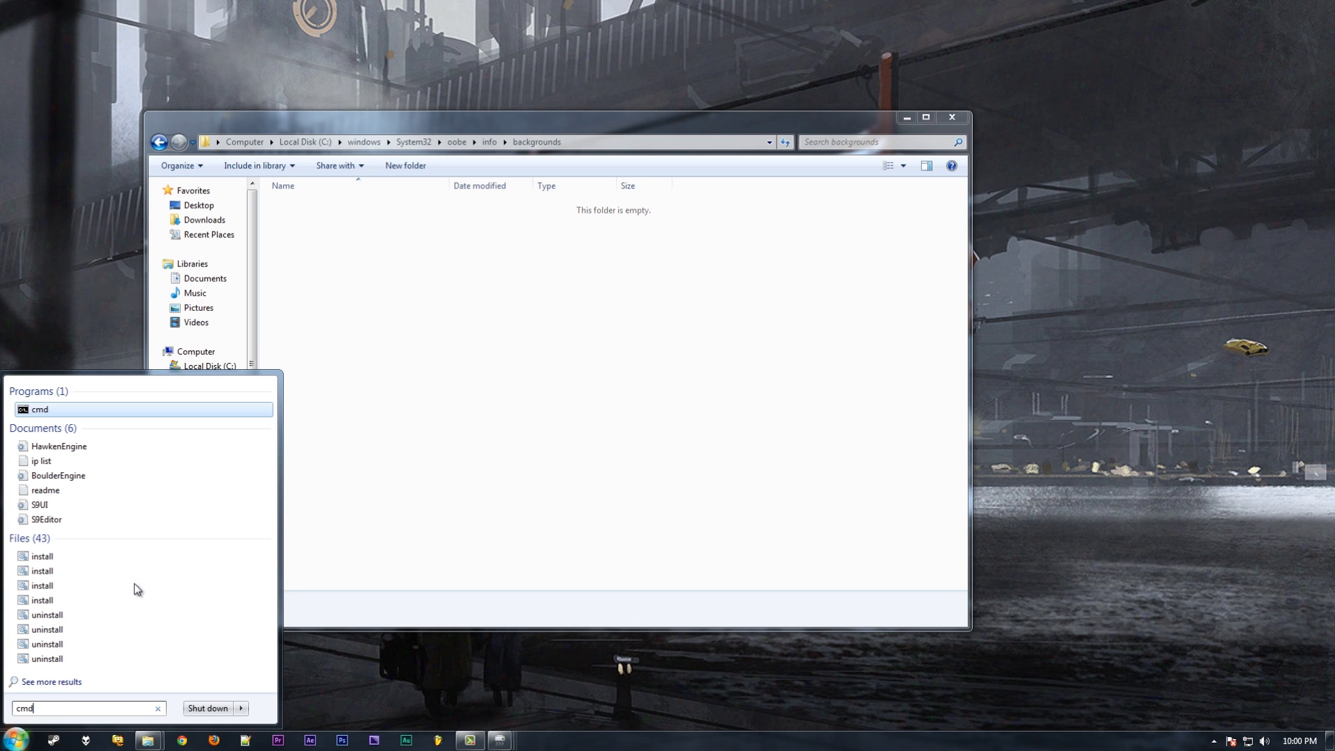
pyautogui.rightClick(128, 410)
# Step: Run Command Prompt as administrator and change to the user's Pictures\vg art folder
pyautogui.click(202, 432)
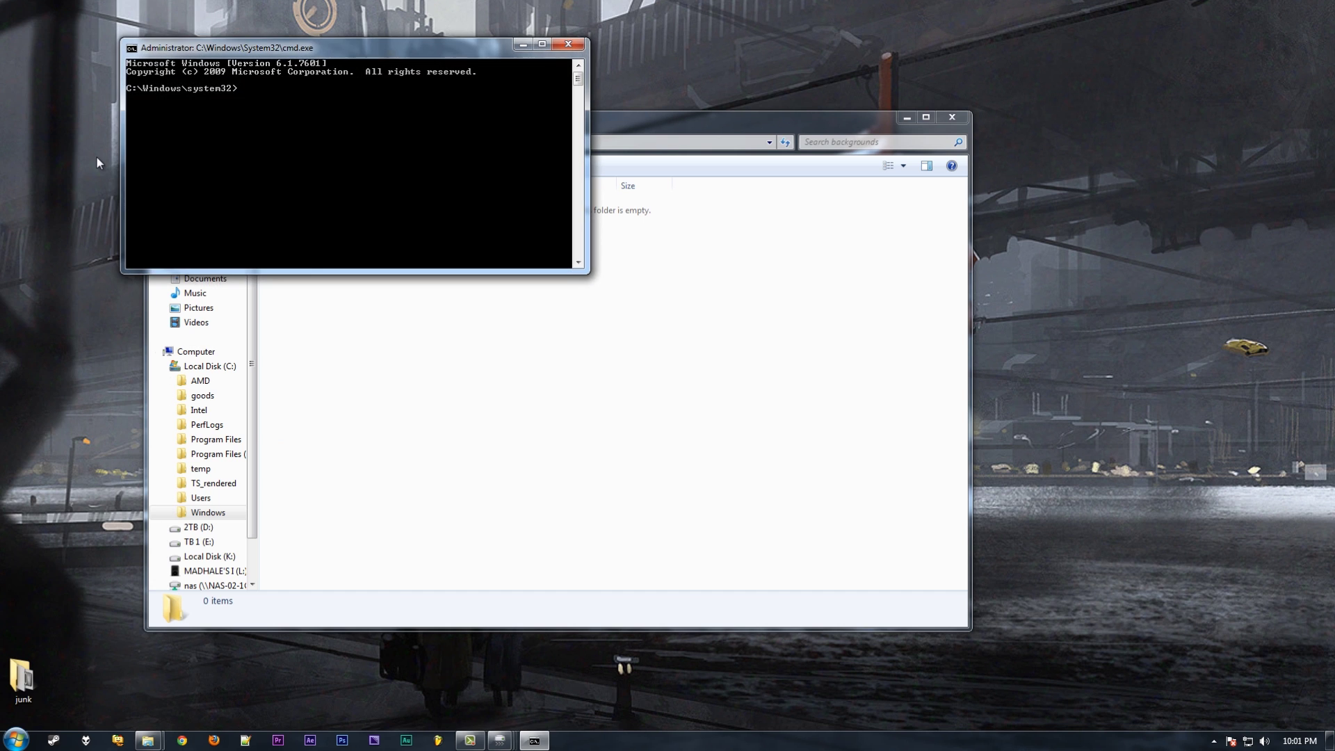
pyautogui.write('cd prog')
pyautogui.press('BackSpace')
pyautogui.press('BackSpace')
pyautogui.press('BackSpace')
pyautogui.write('%users%')
pyautogui.press('Return')
pyautogui.write('cd C:\\')
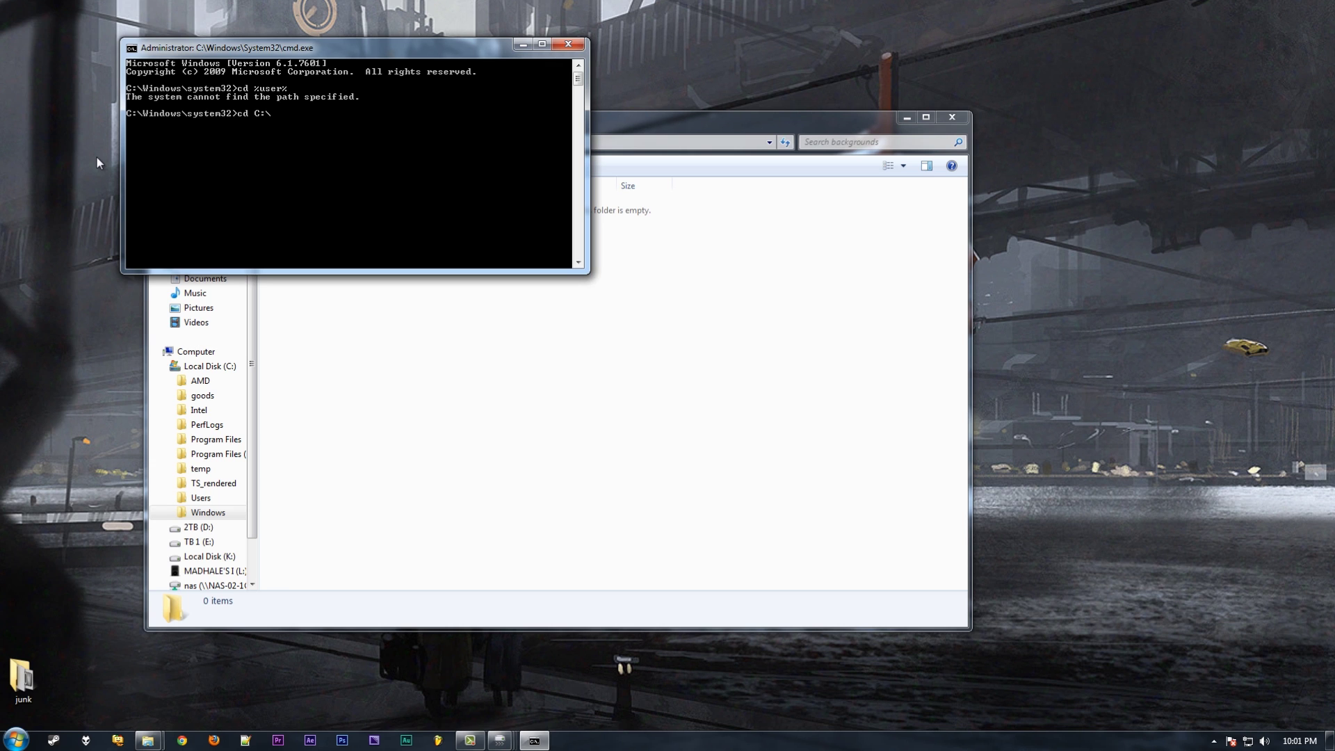
pyautogui.write('users\\madhale')
pyautogui.press('Return')
pyautogui.write('cd "pictures\\vg')
pyautogui.press('Tab')
pyautogui.press('Return')
# Step: Copy backgrounddefault.jpg with xcopy into C:\windows\system32\oobe\info\backgrounds
pyautogui.write('xcopy back')
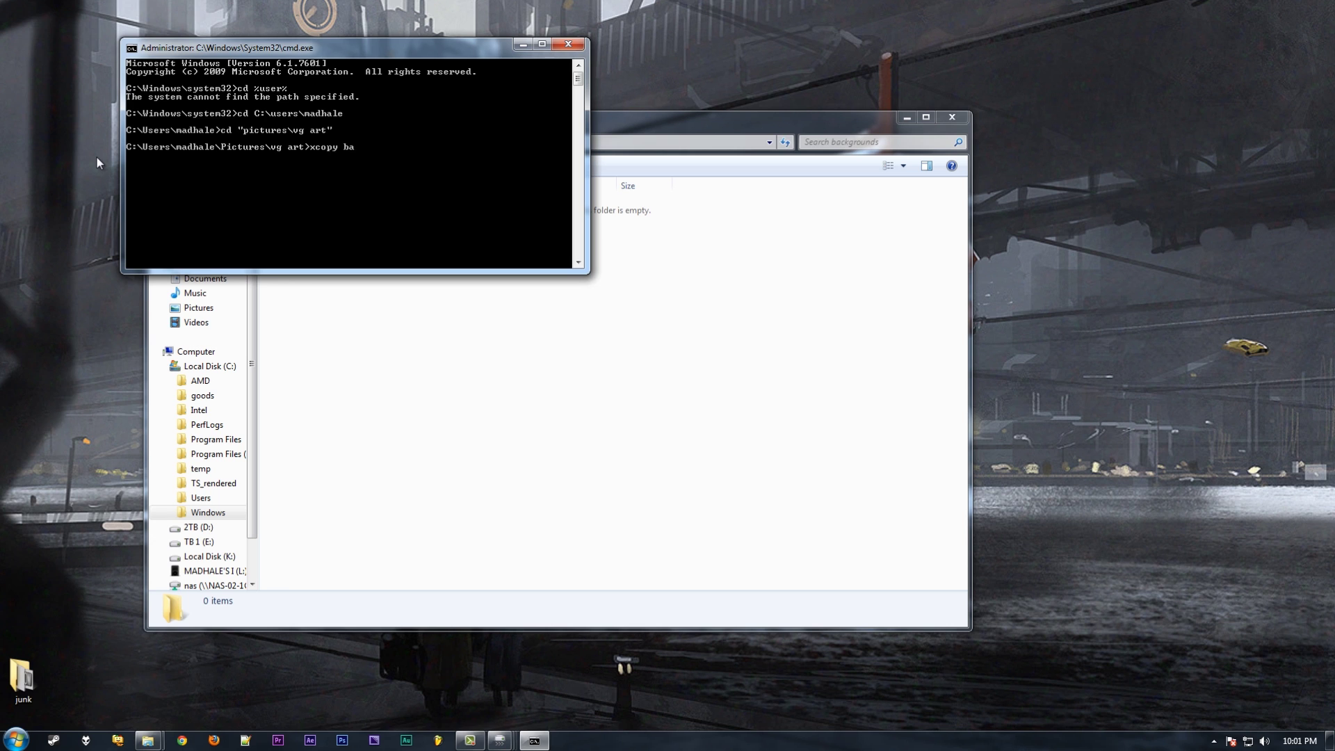
pyautogui.press('Tab')
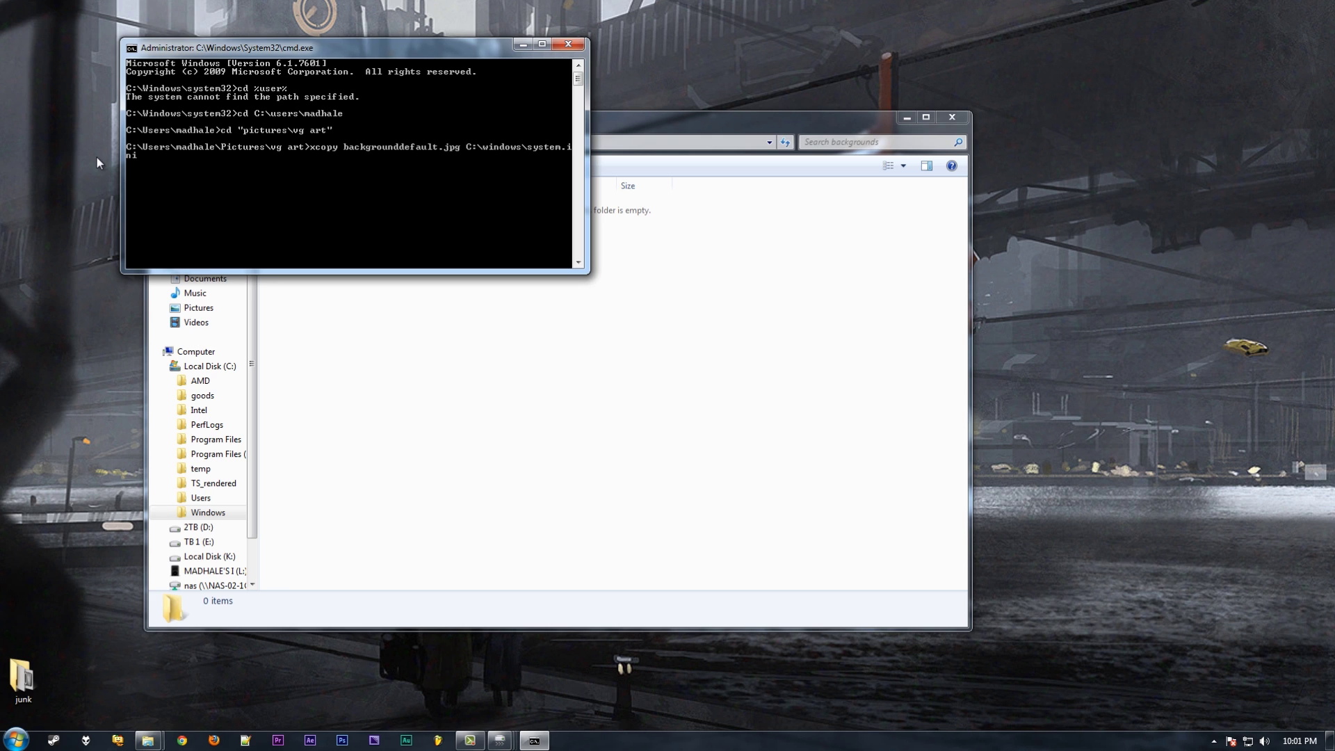
pyautogui.write('C:\\windows\\system32\\oobe')
pyautogui.press('Return')
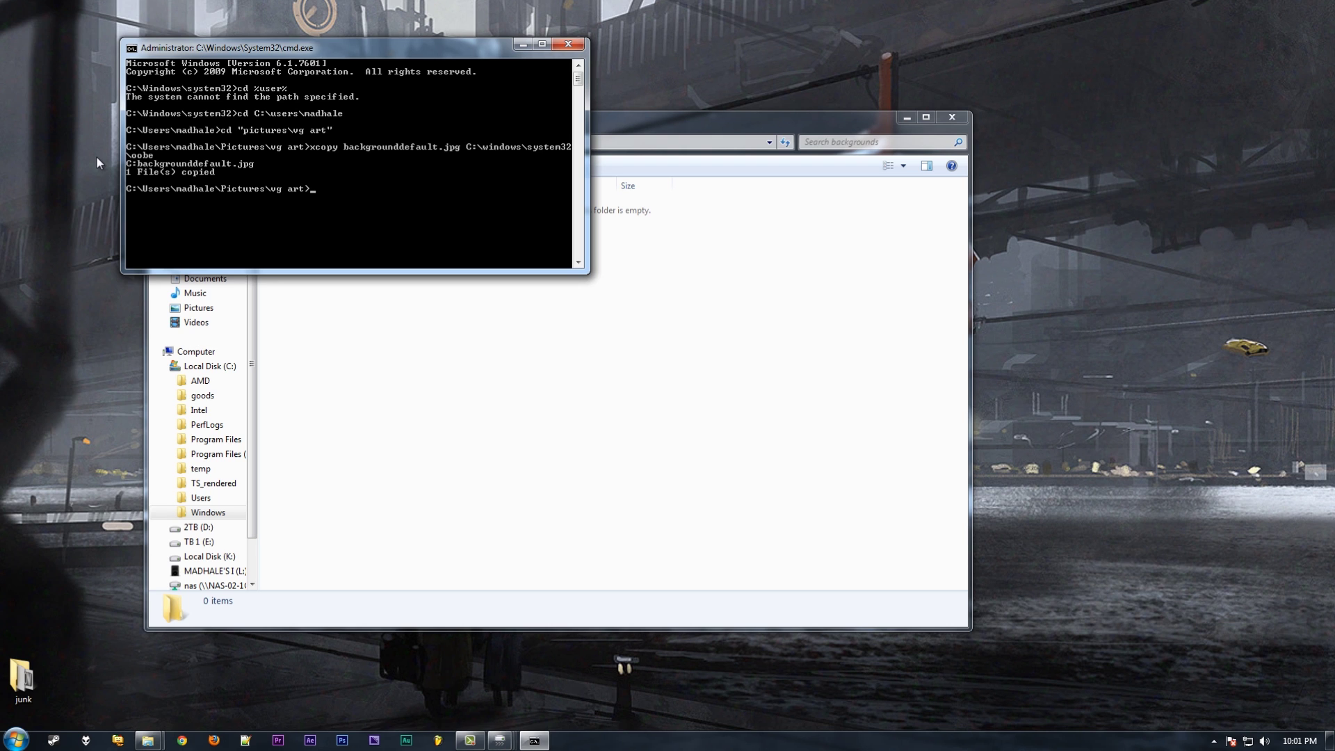
pyautogui.press('Up')
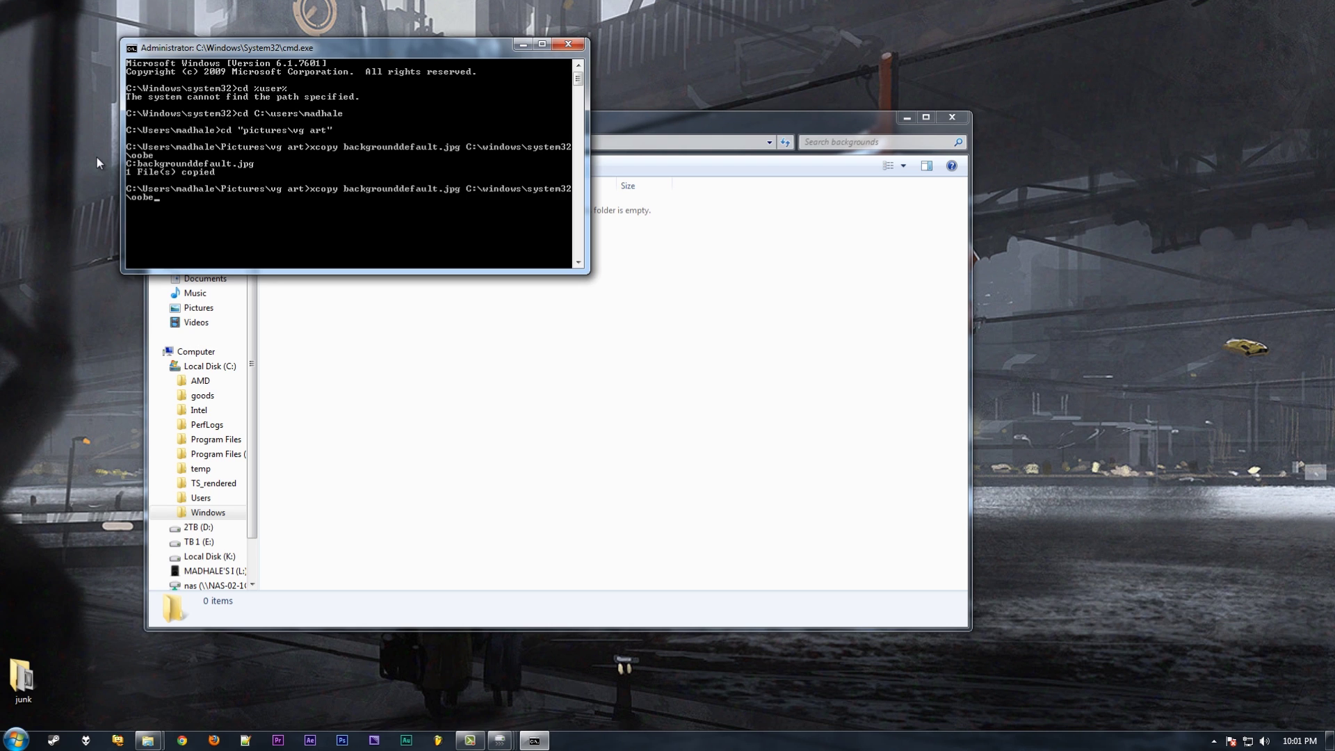
pyautogui.write('\\info\\b')
pyautogui.press('Tab')
pyautogui.press('Return')
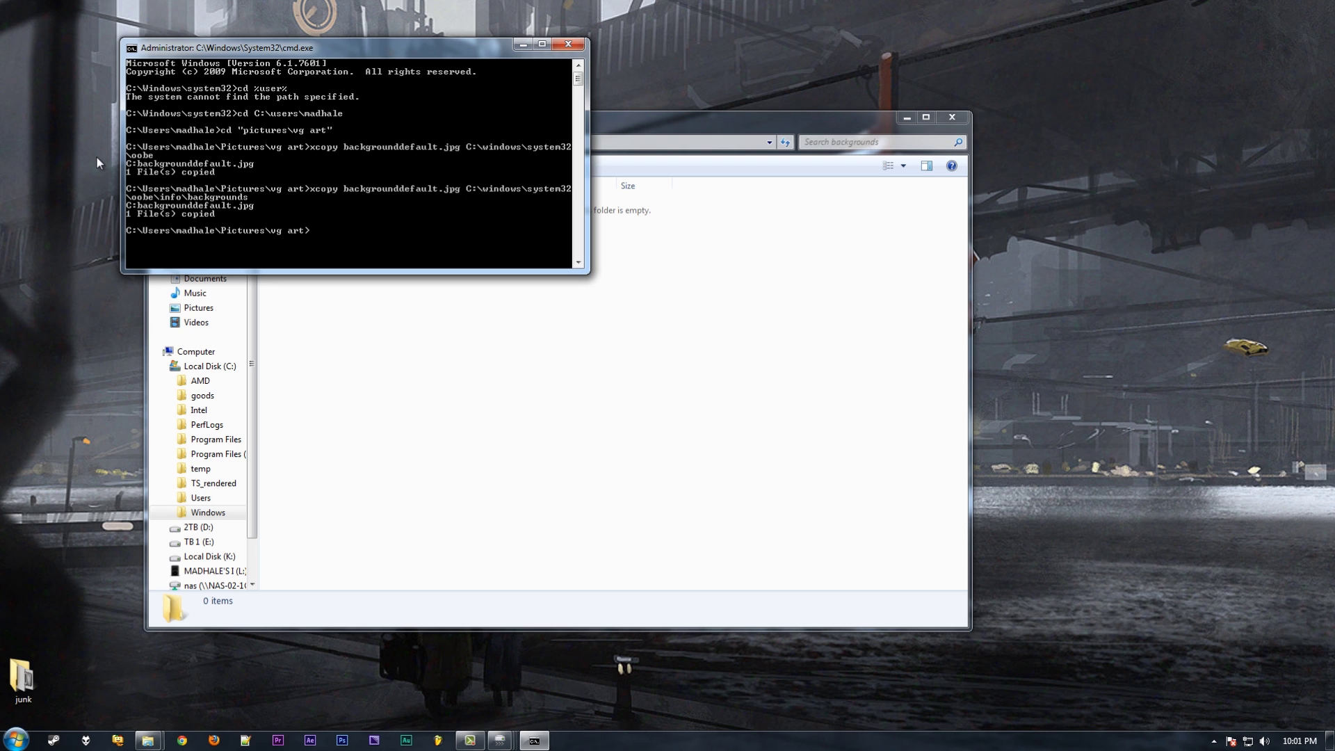
# Step: Confirm backgrounddefault.jpg is in the backgrounds folder, then launch regedit from Start search
pyautogui.click(810, 384)
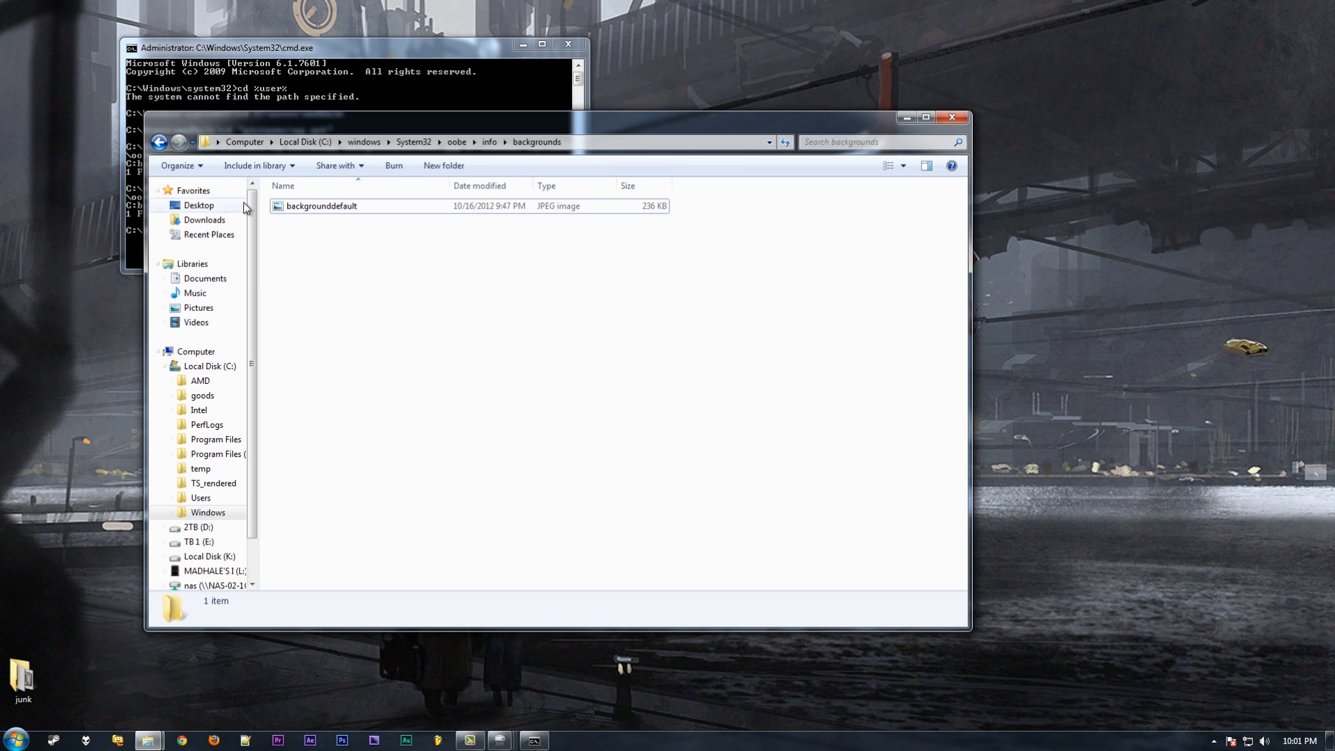
pyautogui.click(355, 209)
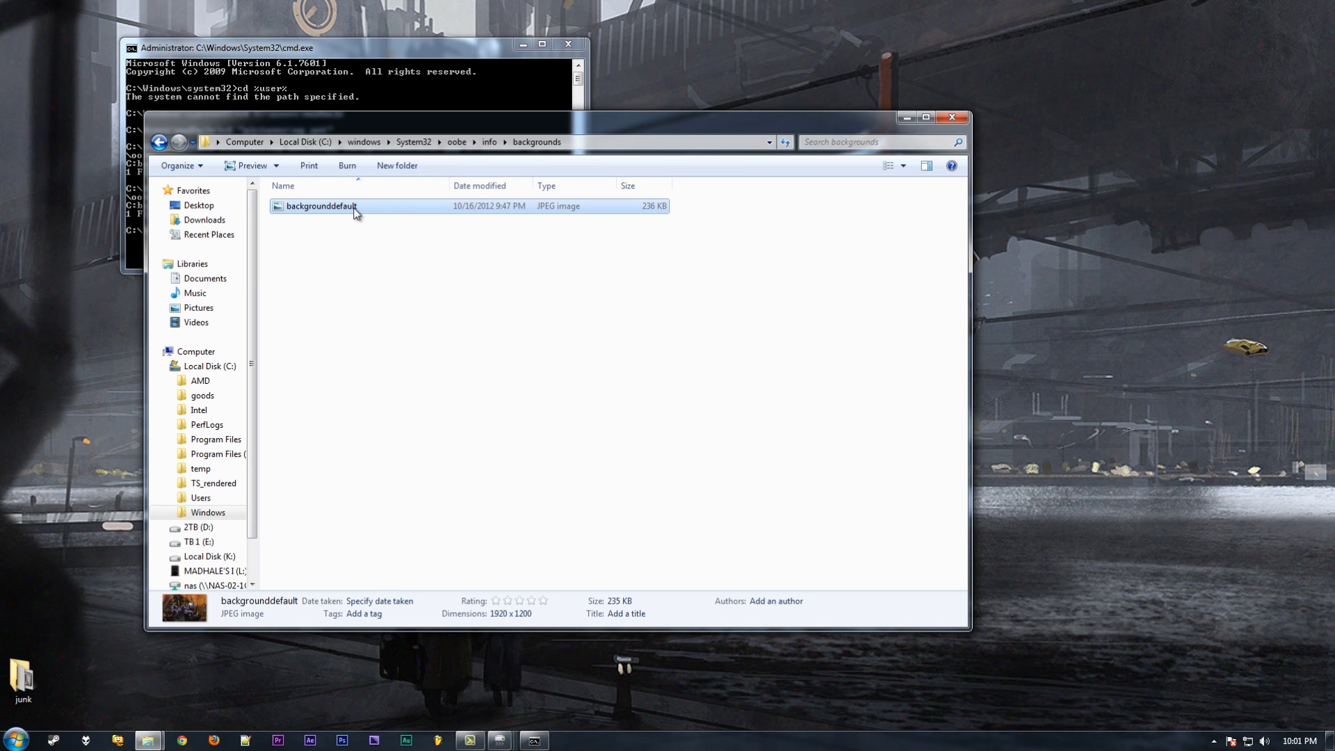
pyautogui.click(443, 388)
pyautogui.press('super')
pyautogui.write('re')
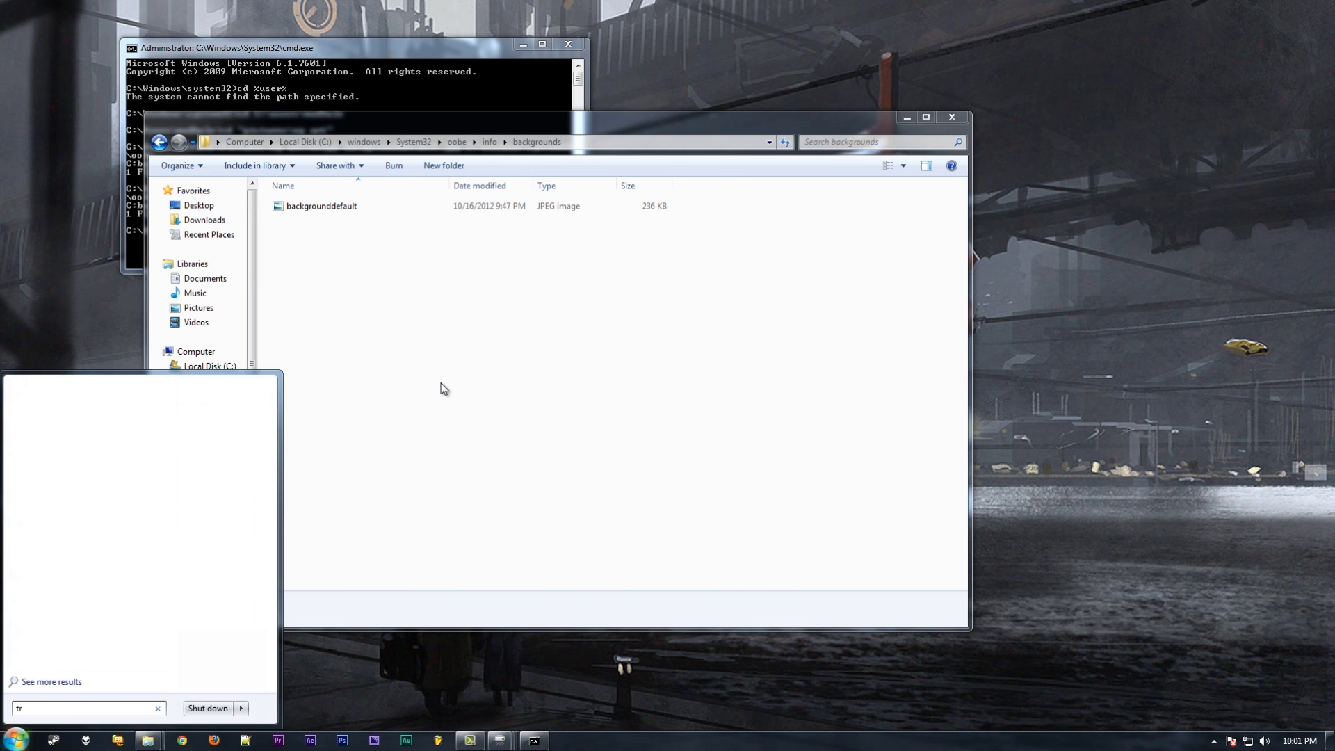
pyautogui.write('gedit')
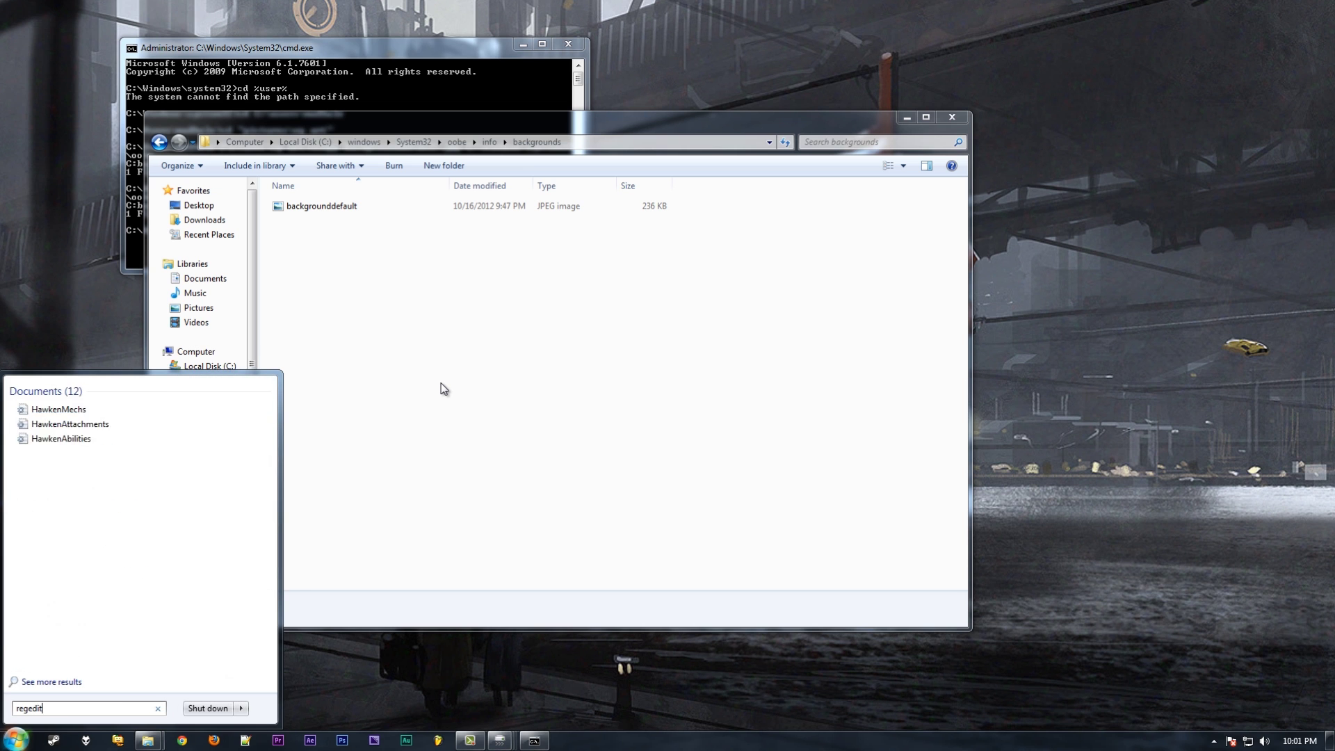
pyautogui.press('Return')
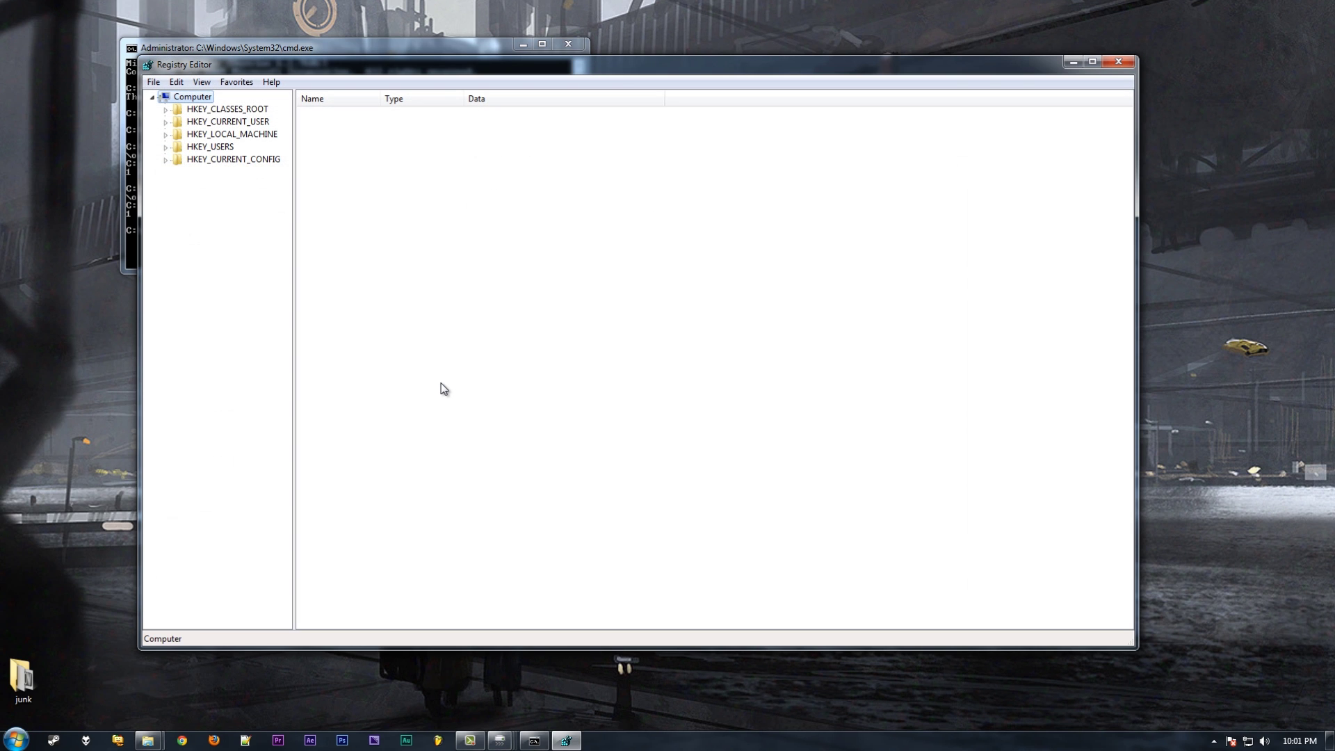
# Step: Expand HKEY_LOCAL_MACHINE > SOFTWARE > Microsoft > Windows down to CurrentVersion
pyautogui.press('Down')
pyautogui.press('Down')
pyautogui.press('Down')
pyautogui.press('Right')
pyautogui.press('Down')
pyautogui.press('Down')
pyautogui.press('Down')
pyautogui.press('Down')
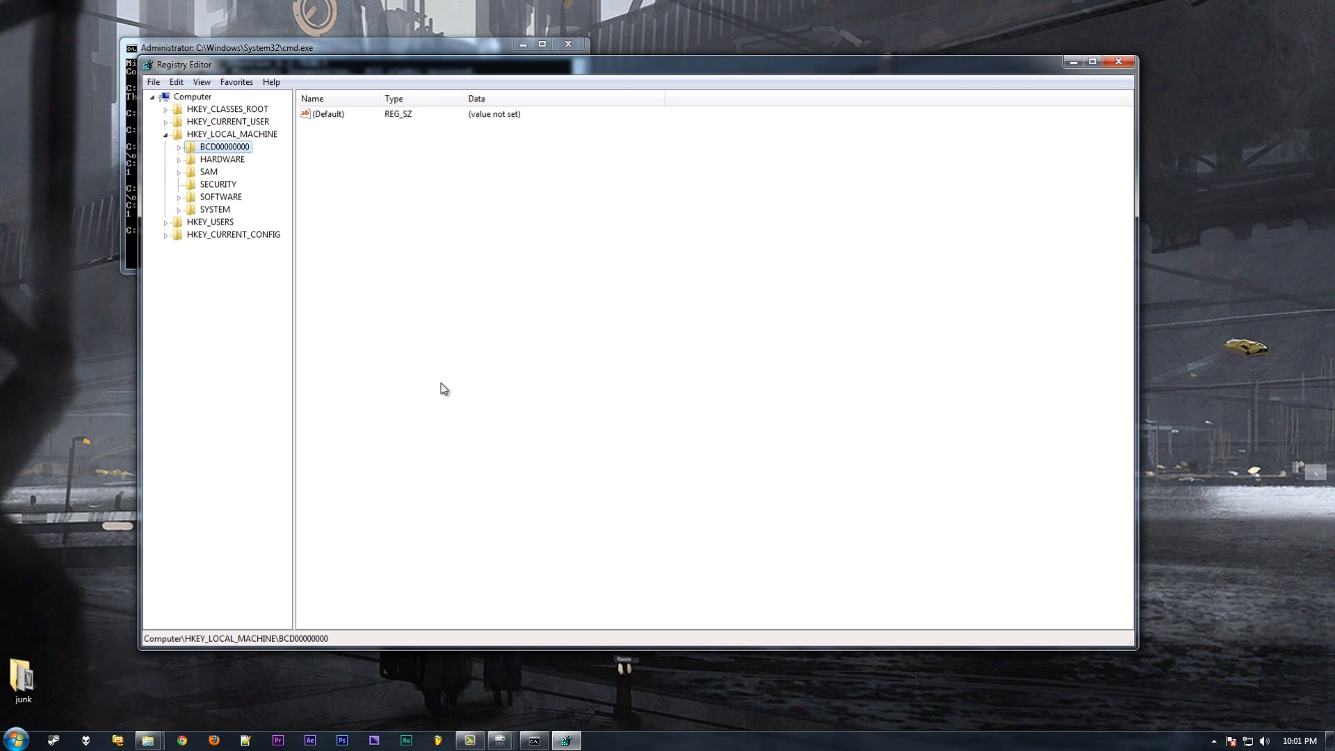
pyautogui.press('Down')
pyautogui.press('Right')
pyautogui.press('w')
pyautogui.press('Up')
pyautogui.press('Up')
pyautogui.press('Up')
pyautogui.press('Up')
pyautogui.press('Up')
pyautogui.press('Up')
pyautogui.press('Up')
pyautogui.press('Up')
pyautogui.press('Up')
pyautogui.press('Up')
pyautogui.press('Up')
pyautogui.press('Up')
pyautogui.press('Up')
pyautogui.press('Up')
pyautogui.press('Up')
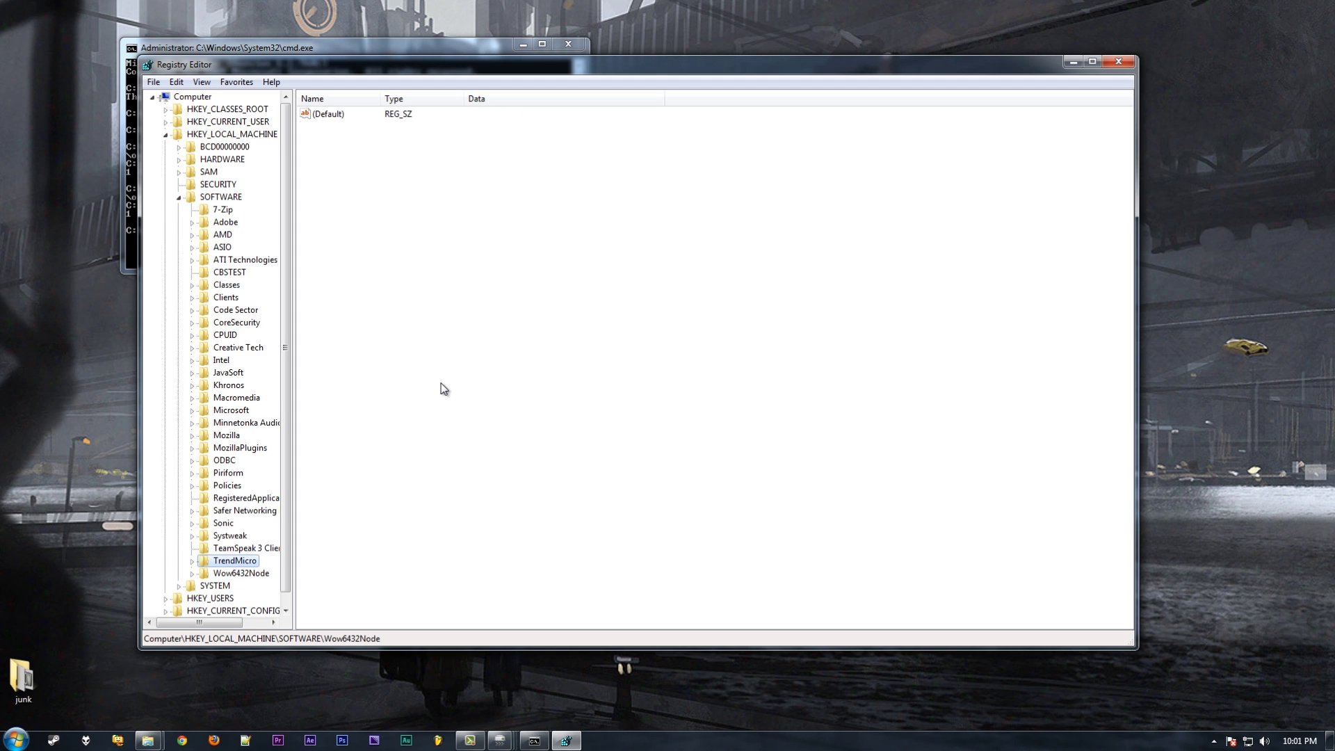
pyautogui.press('Down')
pyautogui.press('Down')
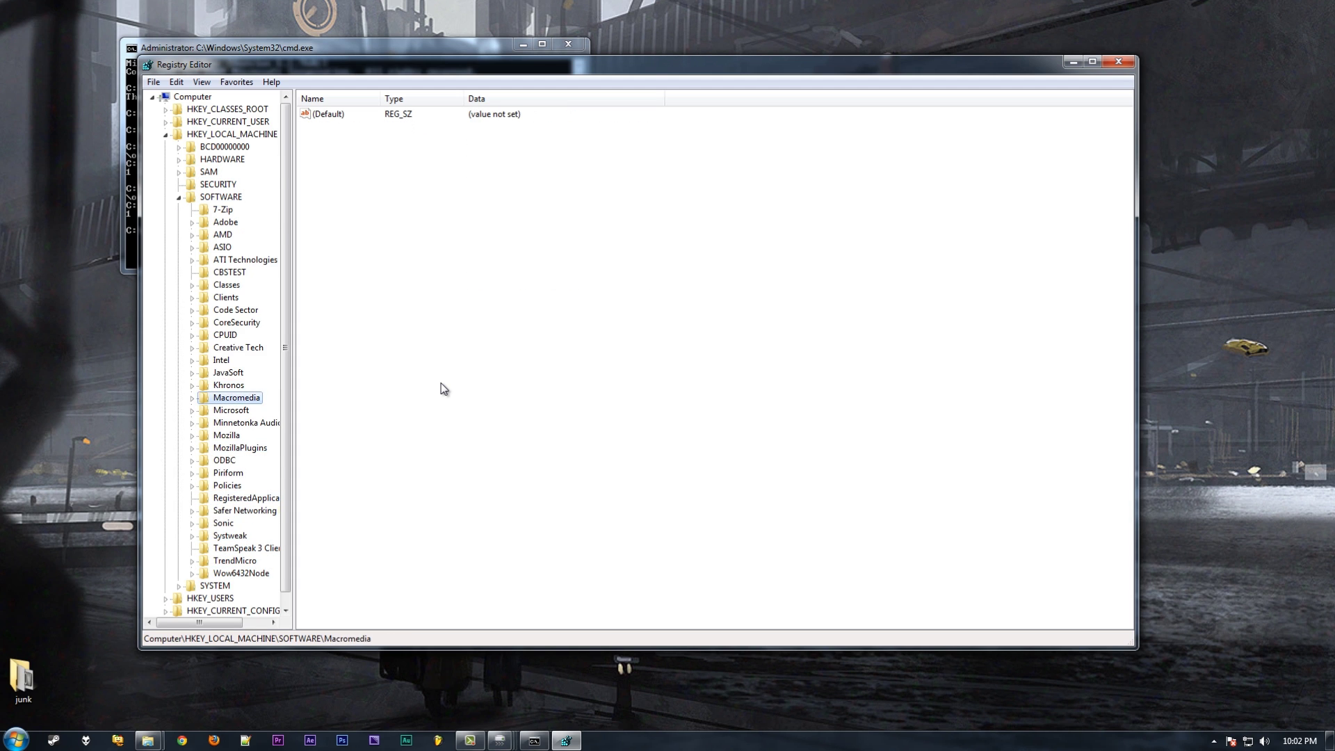
pyautogui.press('Right')
pyautogui.press('w')
pyautogui.press('i')
pyautogui.press('Down')
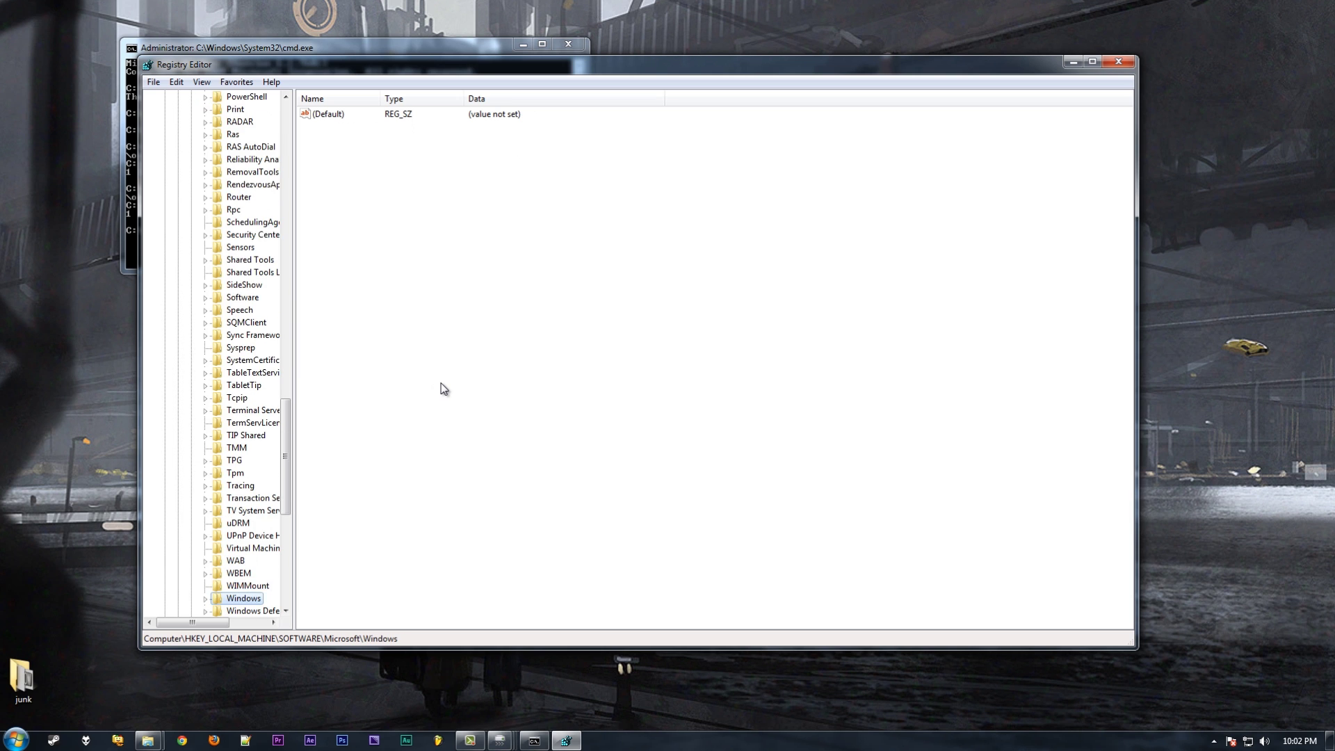
pyautogui.press('Right')
pyautogui.press('Right')
pyautogui.press('Right')
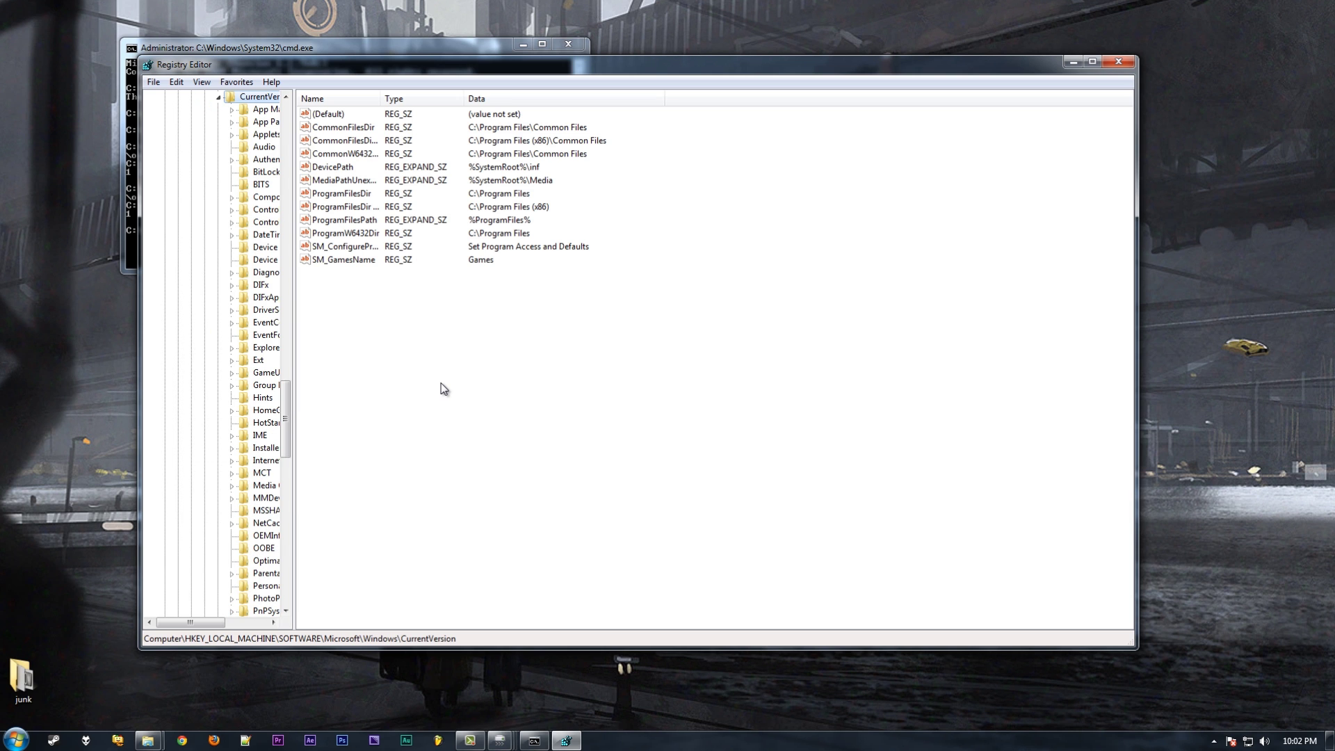
# Step: Expand Authentication > LogonUI, widen the key tree, and select the Background key
pyautogui.press('Down')
pyautogui.press('Down')
pyautogui.press('Down')
pyautogui.press('Down')
pyautogui.press('Down')
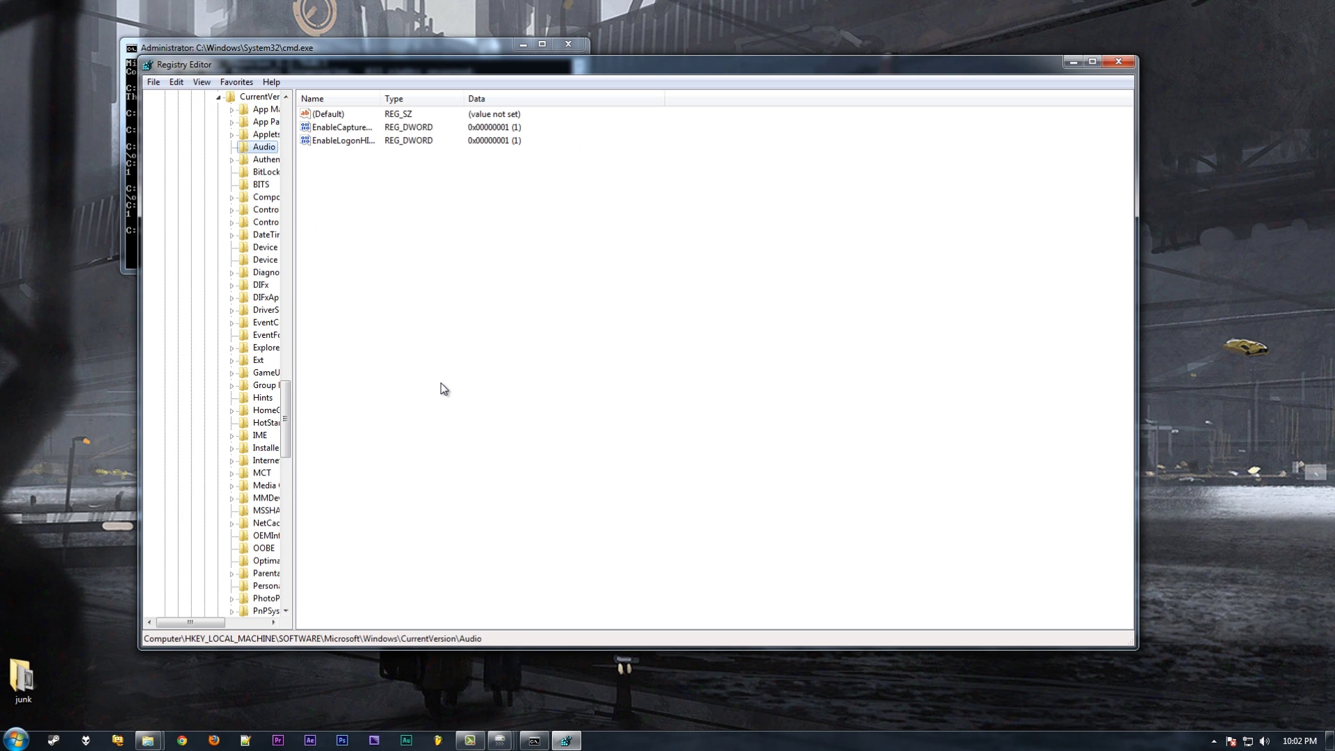
pyautogui.press('Right')
pyautogui.press('Right')
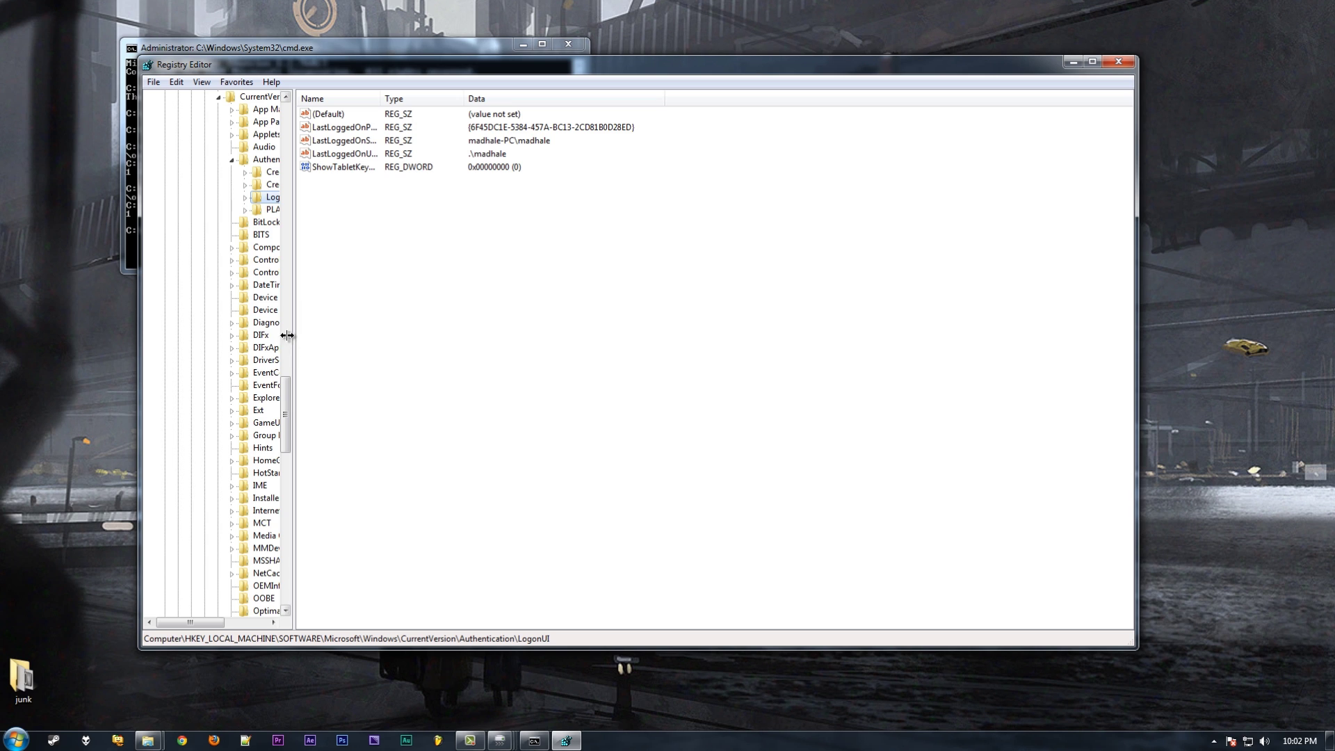
pyautogui.press('Right')
pyautogui.press('Down')
pyautogui.press('Down')
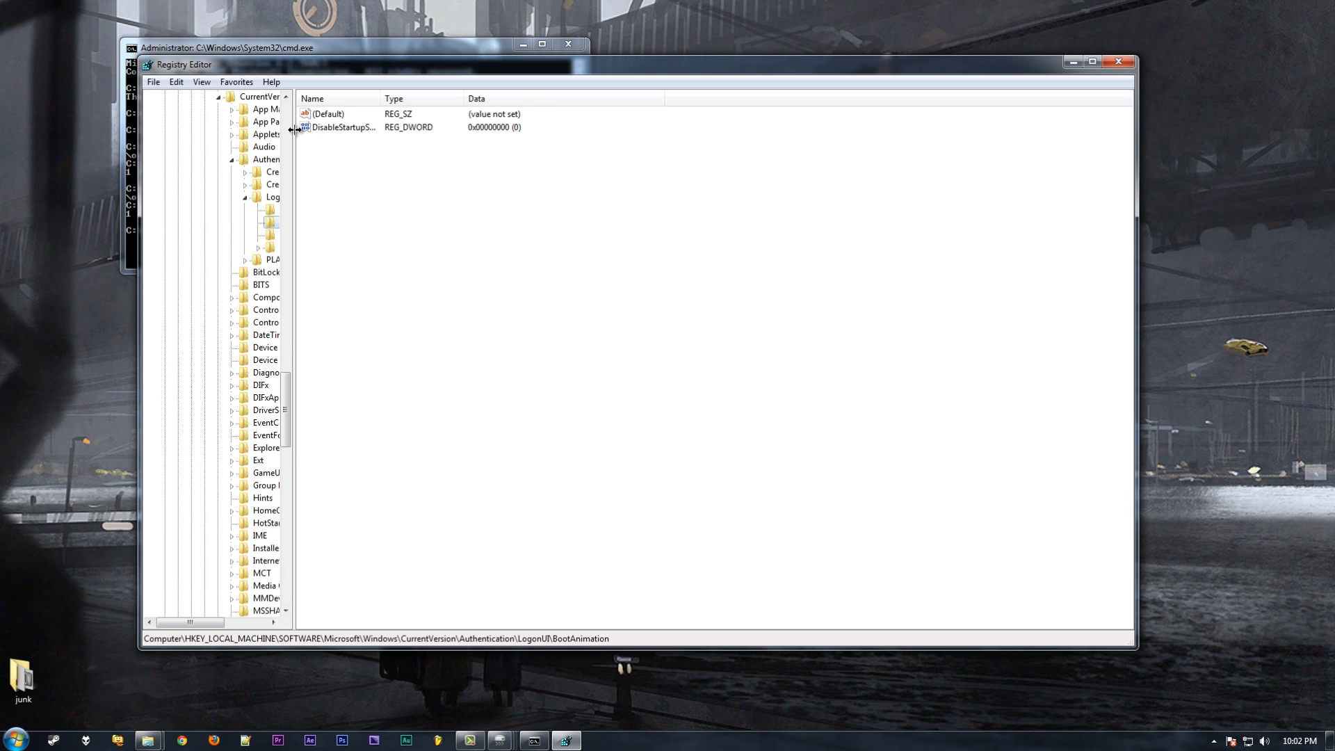
pyautogui.moveTo(292, 132); pyautogui.dragTo(427, 135)
pyautogui.click(301, 211)
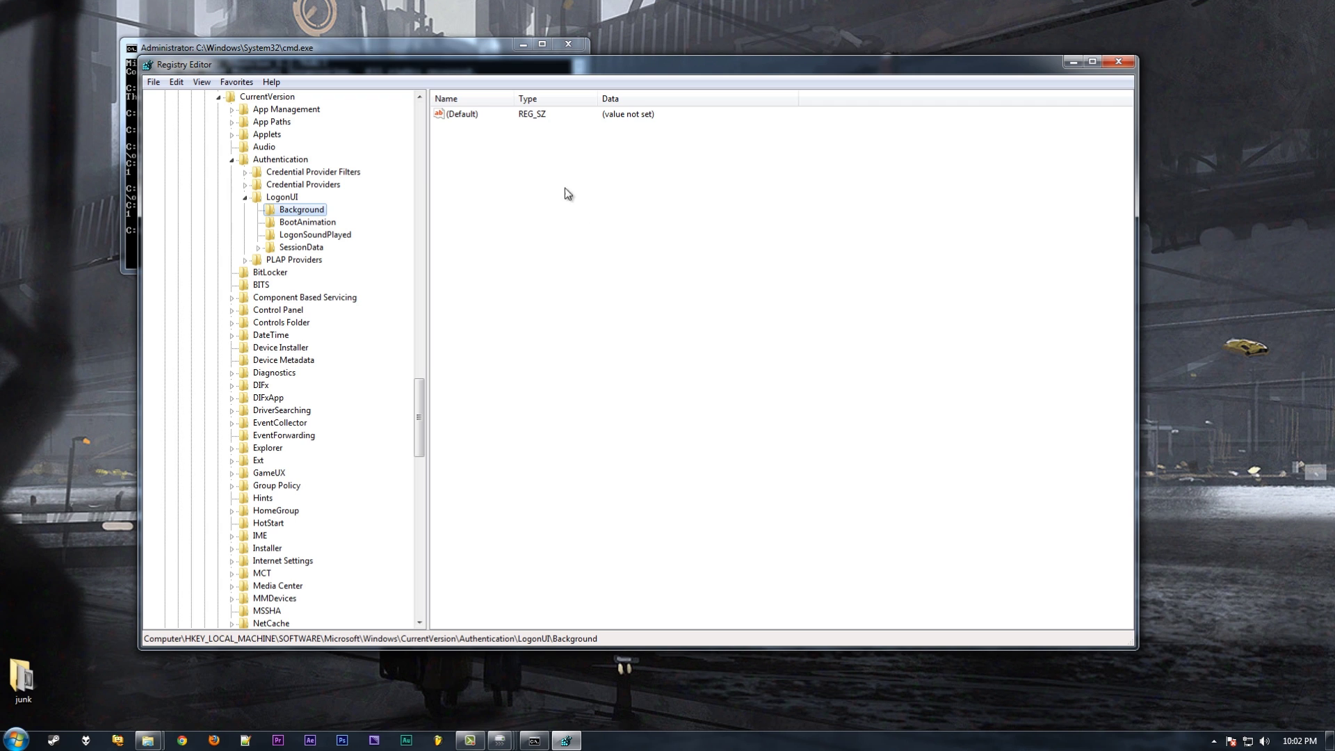
# Step: Add DWORD (32-bit) value OEMBackground set to 1, then log back in with the password
pyautogui.rightClick(582, 209)
pyautogui.moveTo(632, 223)
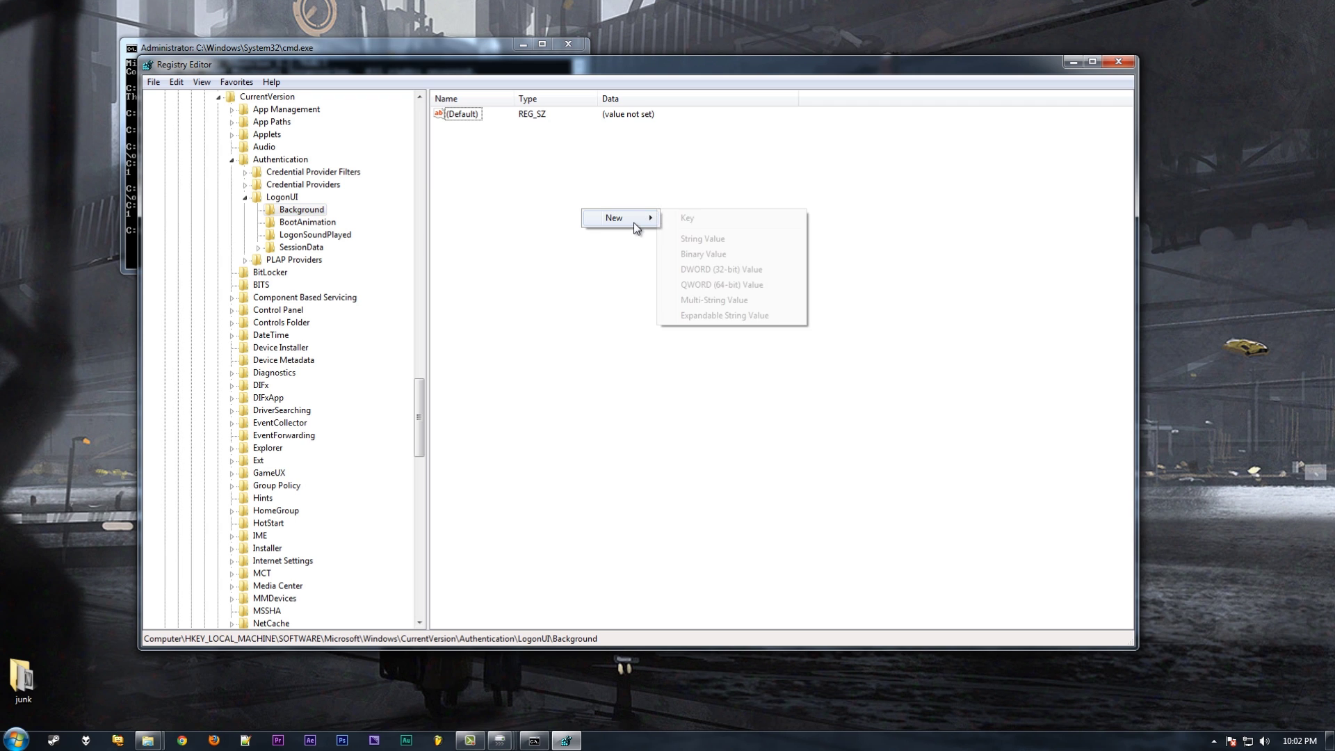
pyautogui.click(729, 270)
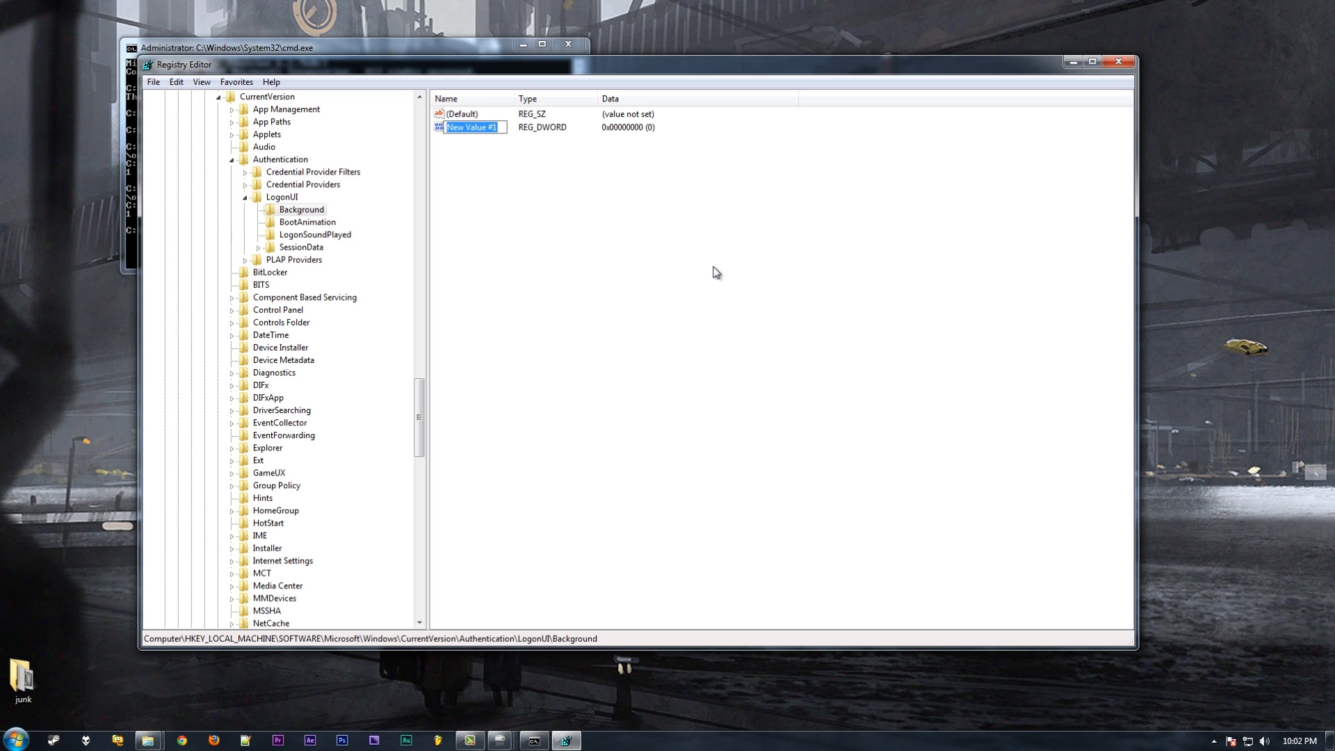
pyautogui.write('OEMBackground')
pyautogui.press('Return')
pyautogui.press('Return')
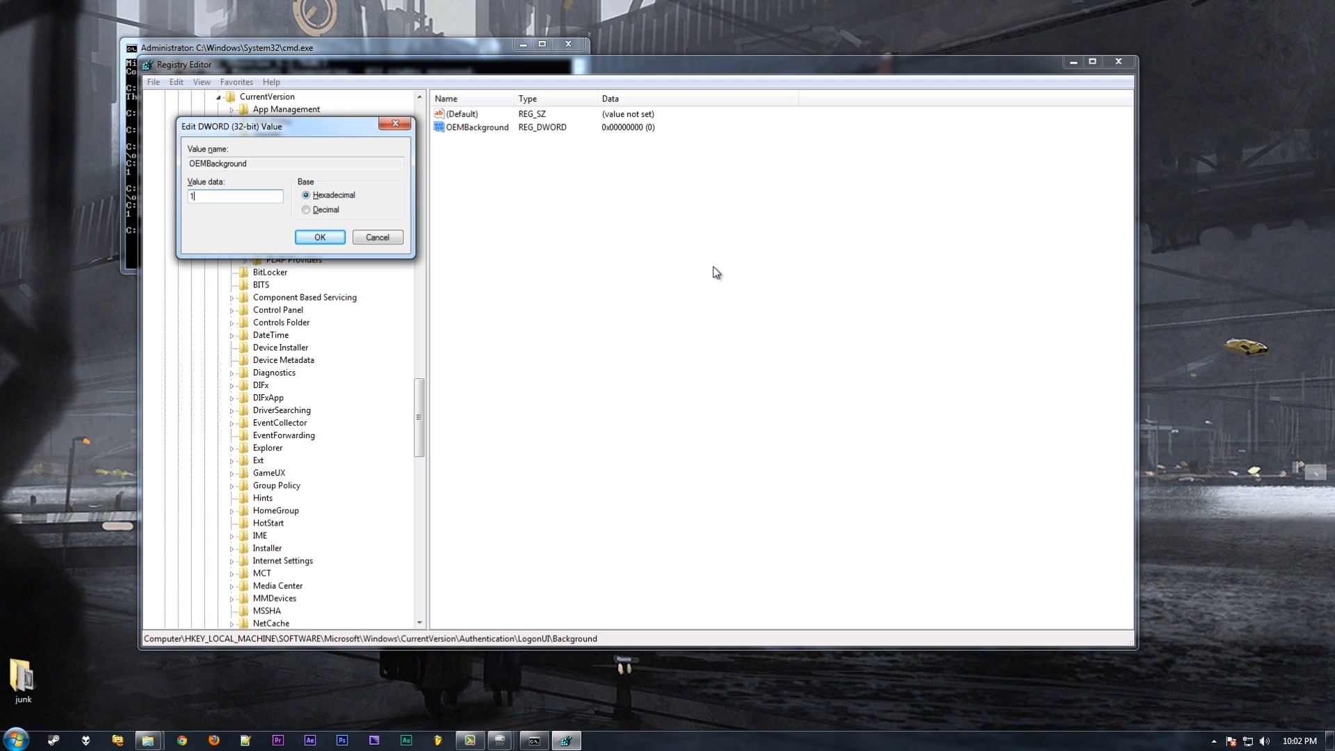
pyautogui.press('Return')
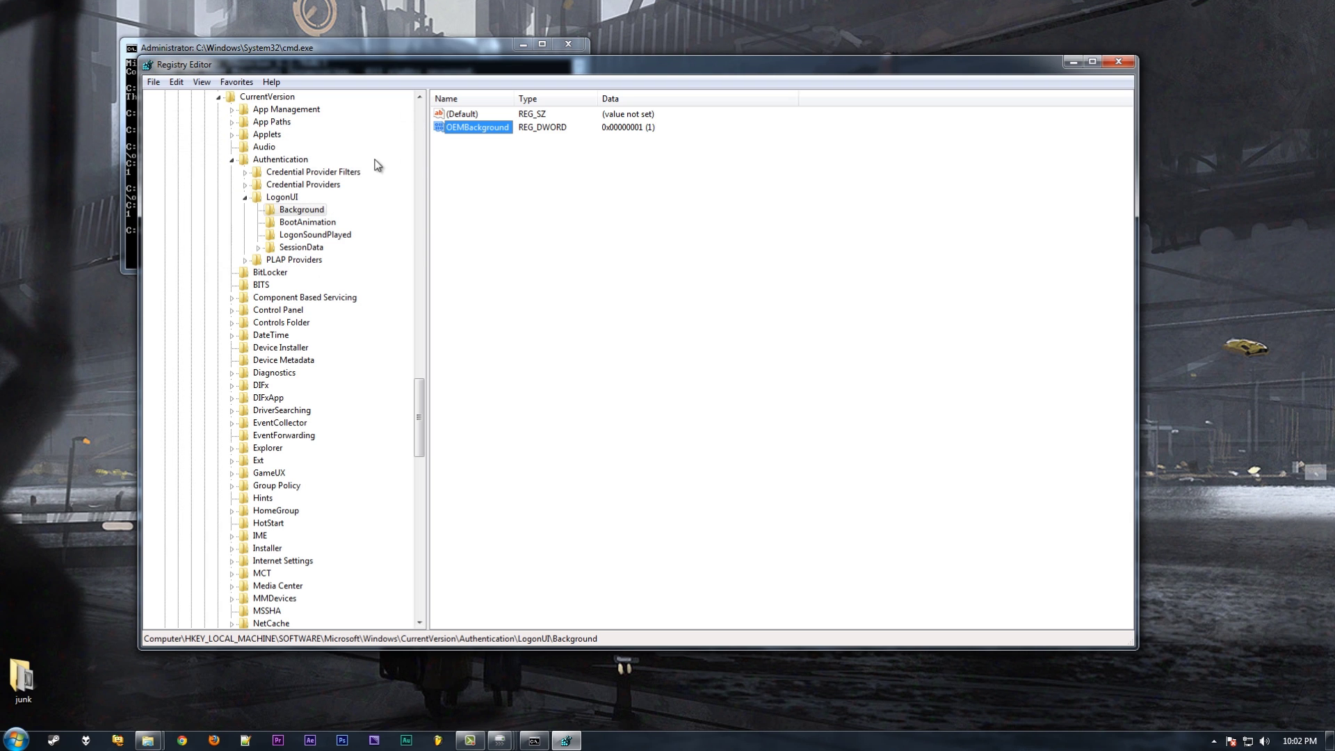
pyautogui.click(881, 313)
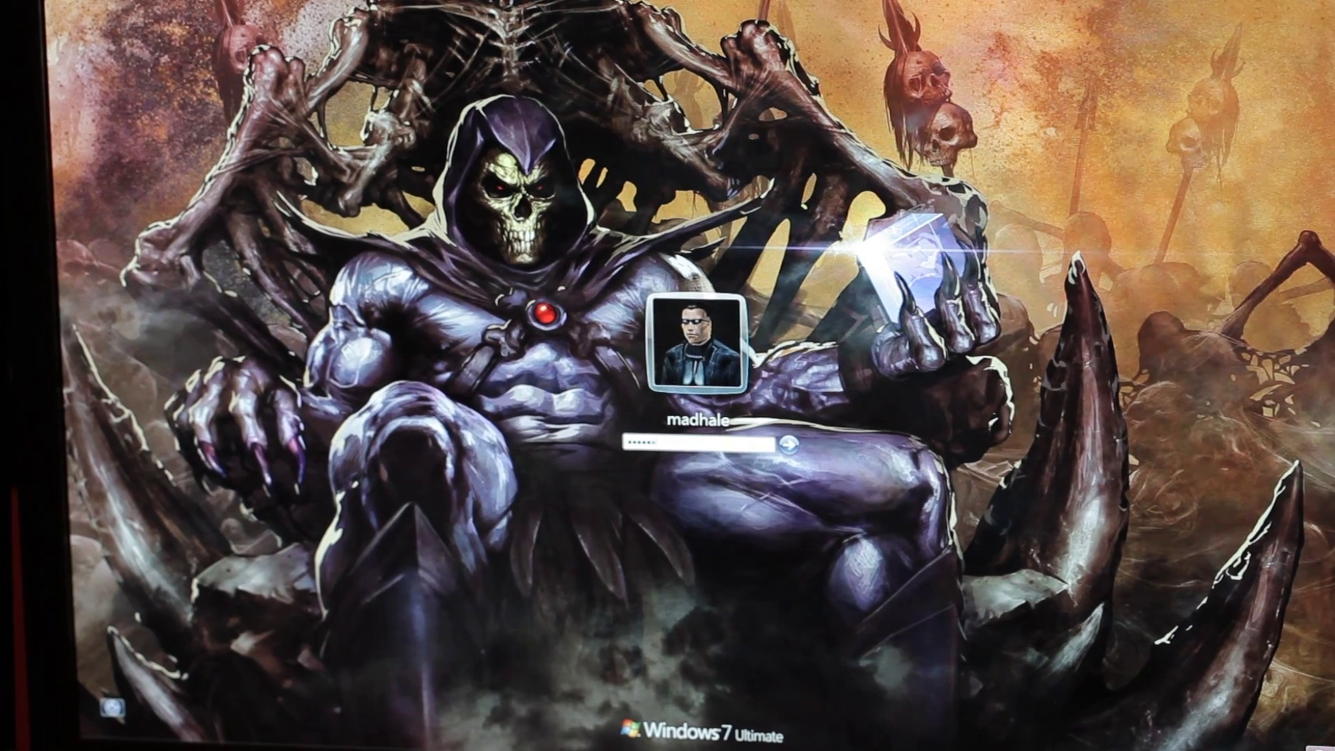
pyautogui.press('Return')
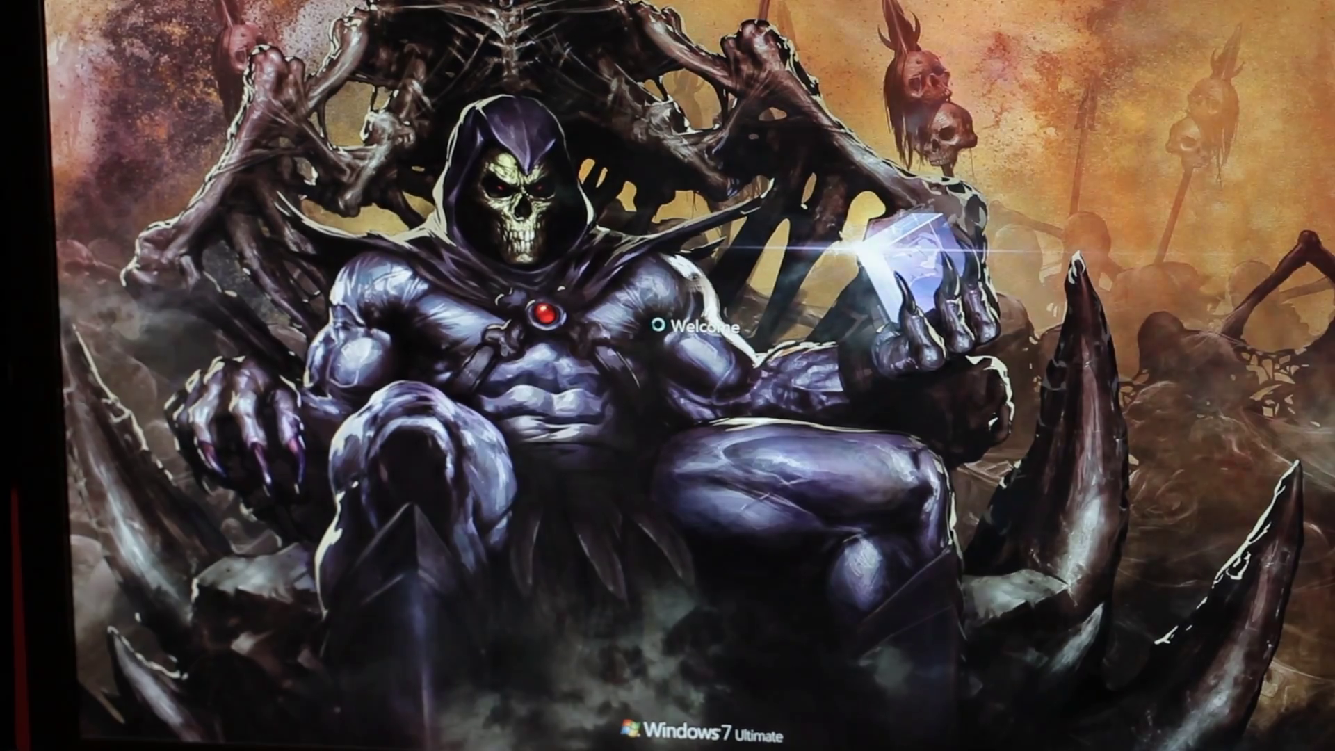